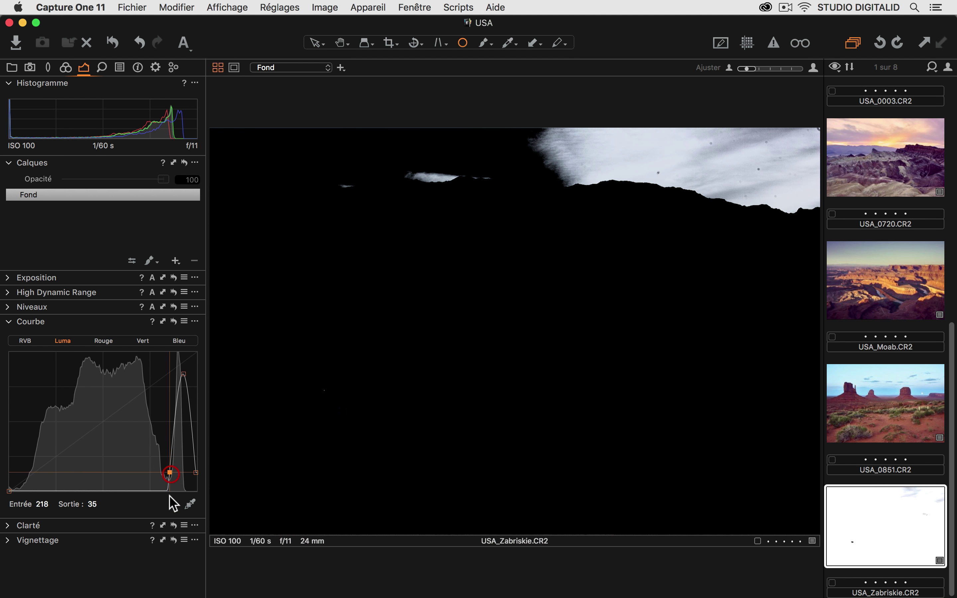
Reshape the Luma curve into a steep zigzag by adjusting its low points and adding a raised shadow point to exaggerate dust spots.
drag(144, 443, 63, 482)
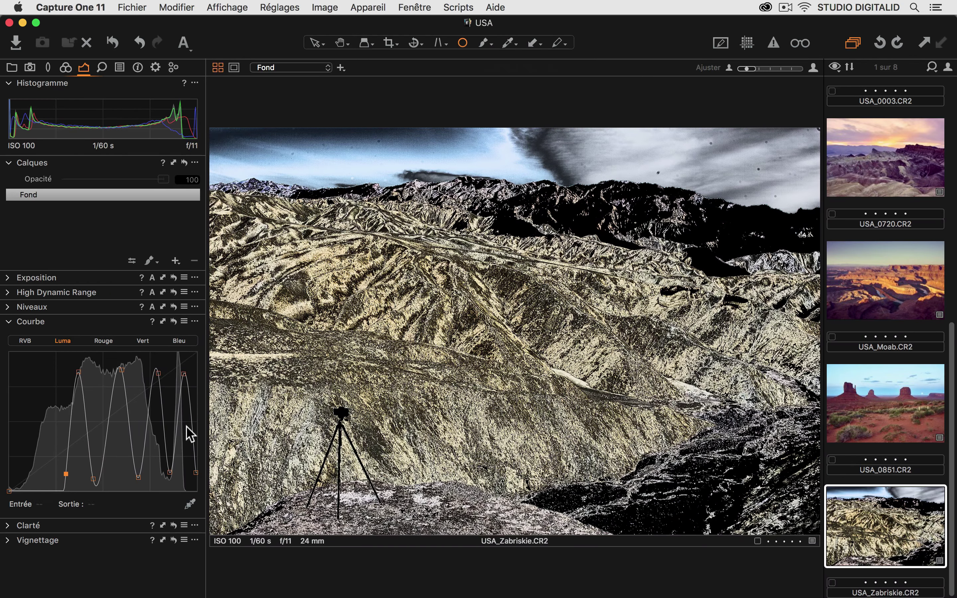
mouse_move(168, 471)
mouse_down()
mouse_move(170, 421)
mouse_move(169, 459)
mouse_up()
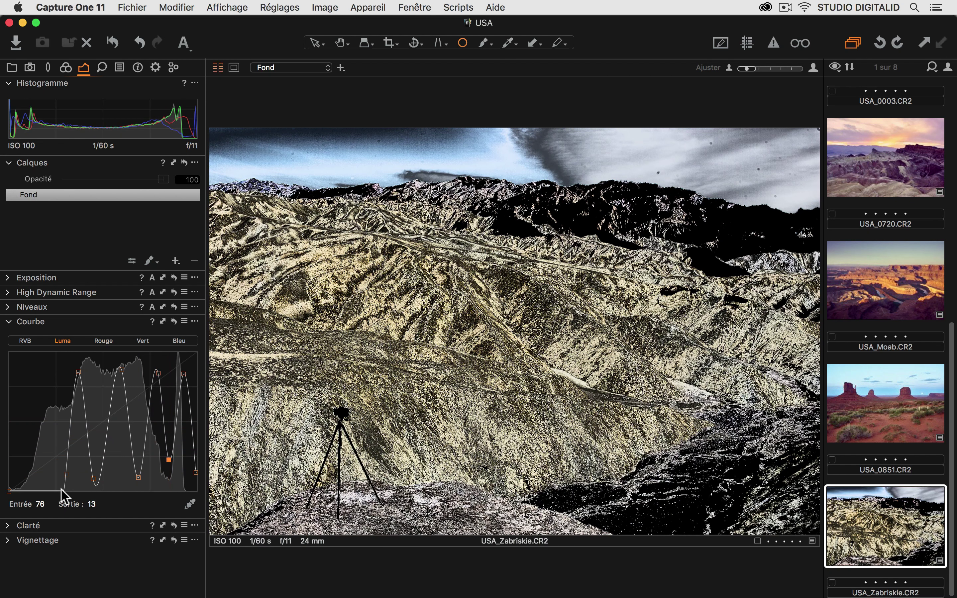
drag(66, 474, 61, 473)
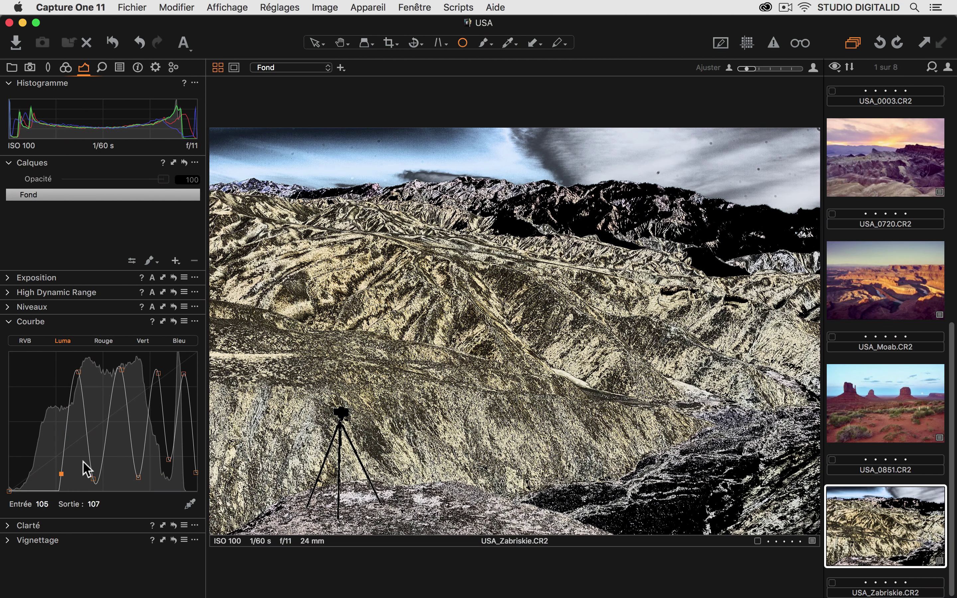
drag(93, 480, 100, 428)
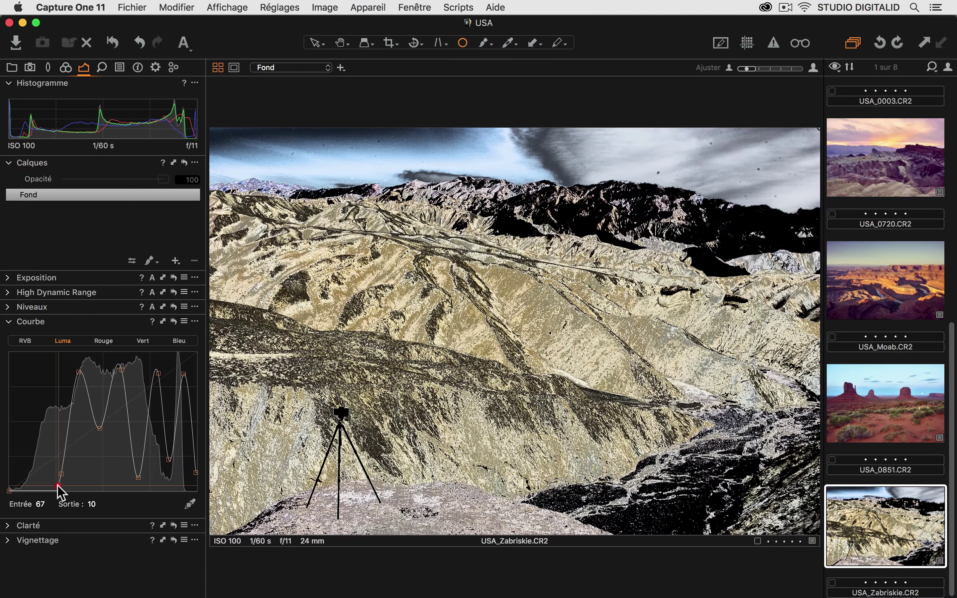
drag(59, 490, 43, 411)
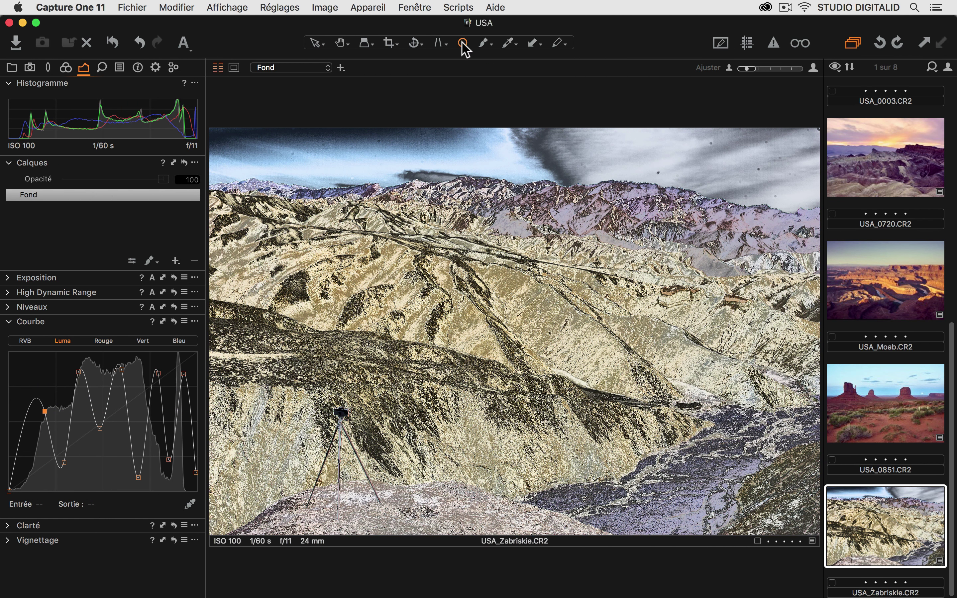
Remove four dust spots from the blue sky with Tache spot removals, radius 14 for the first and 13 for the others.
click(102, 68)
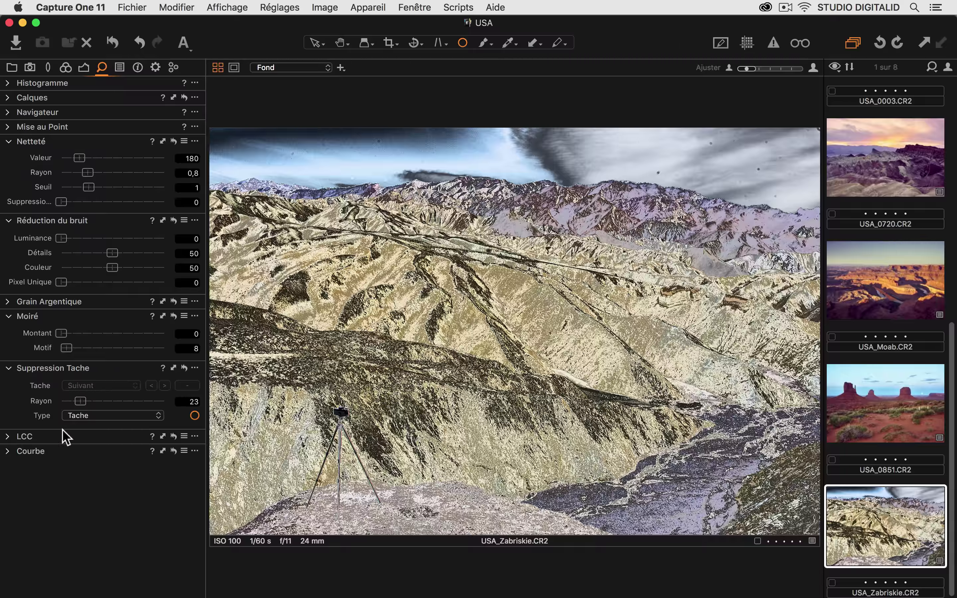
key(space)
click(283, 163)
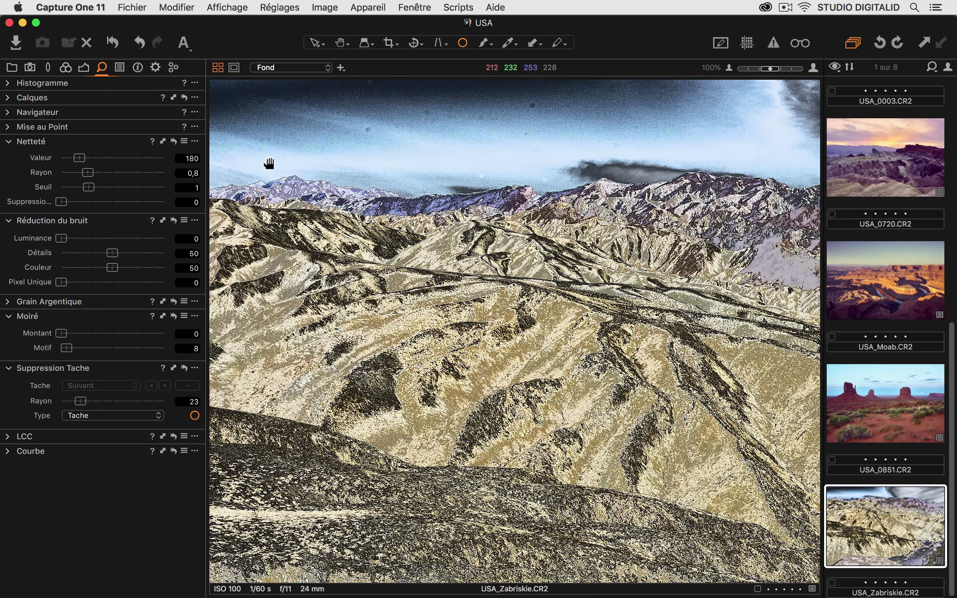
click(299, 301)
drag(772, 68, 779, 68)
key(space)
drag(424, 151, 517, 462)
drag(395, 333, 609, 337)
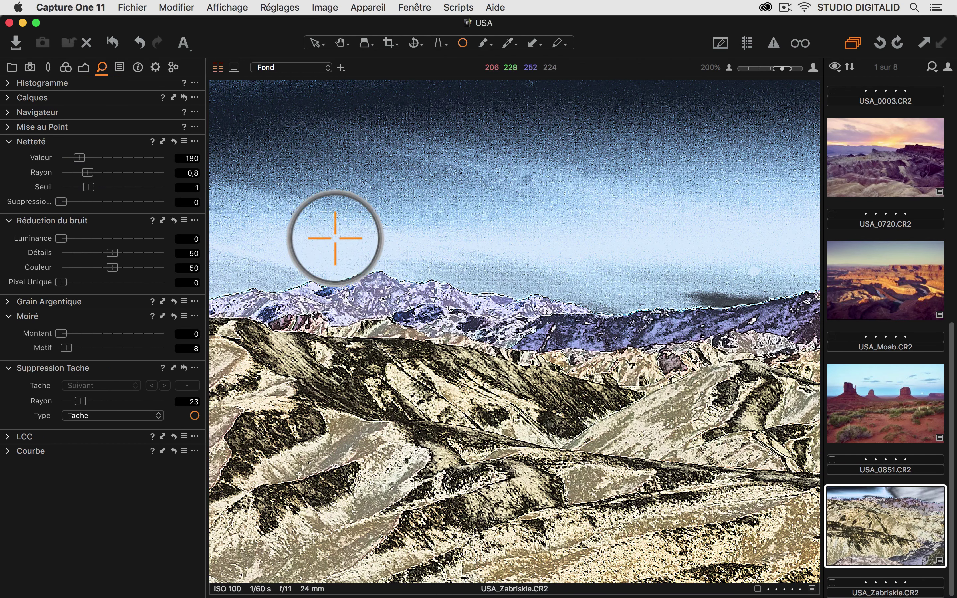
click(526, 178)
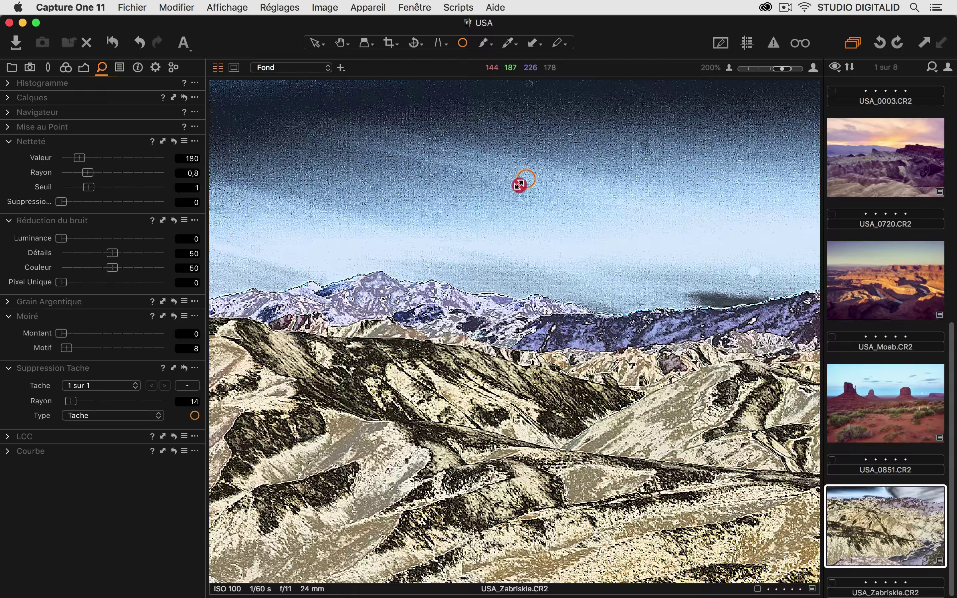
click(644, 145)
click(752, 155)
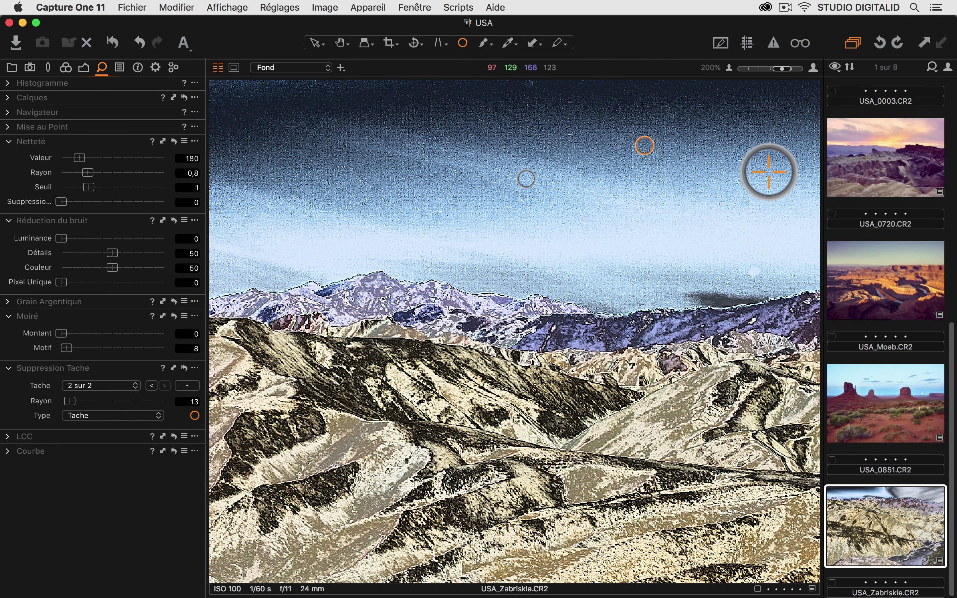
click(755, 272)
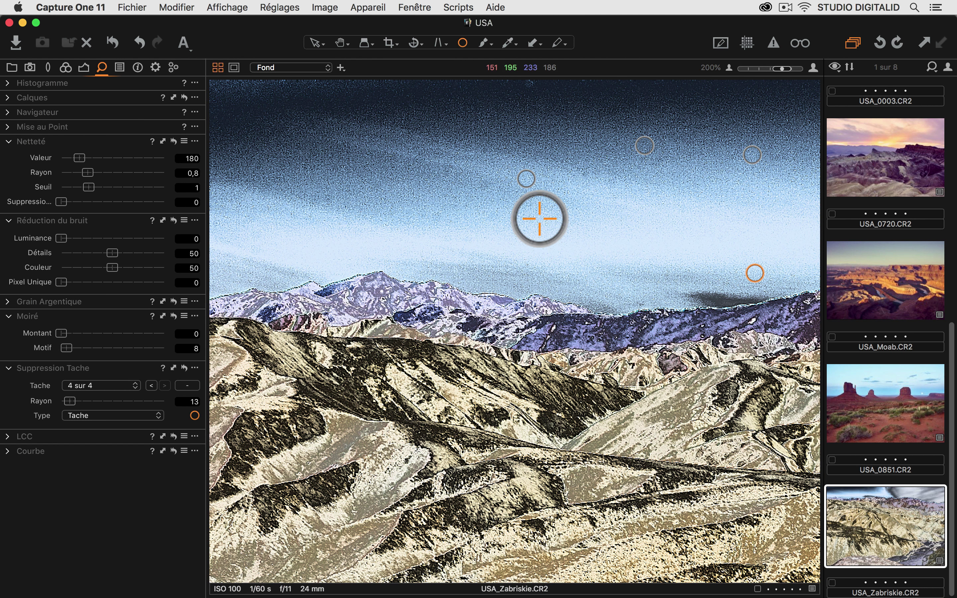
Remove ten more dust spots scattered across the dark and mid-blue part of the sky, using radius 13.
click(522, 199)
click(484, 184)
click(484, 150)
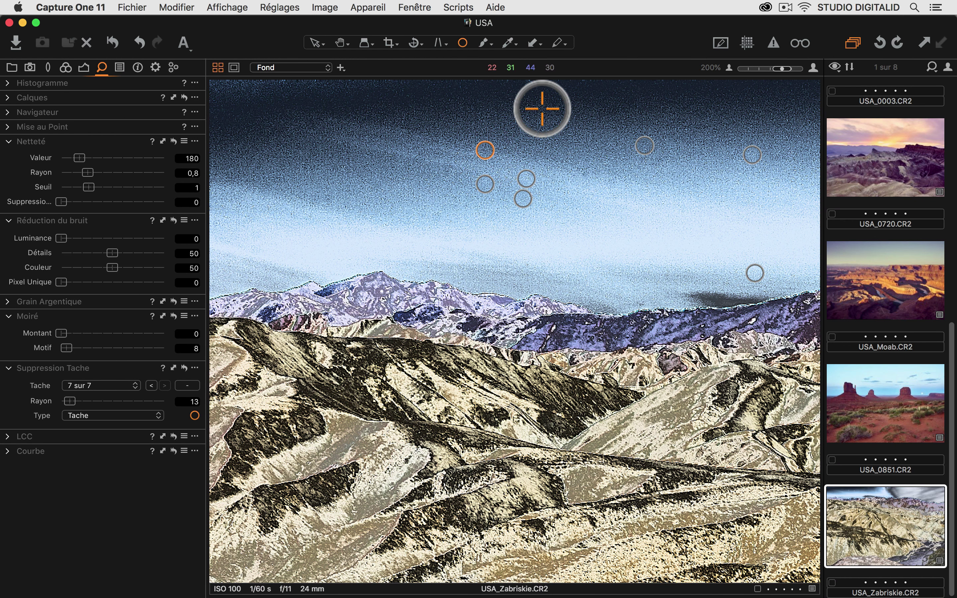
click(530, 85)
click(438, 154)
click(310, 124)
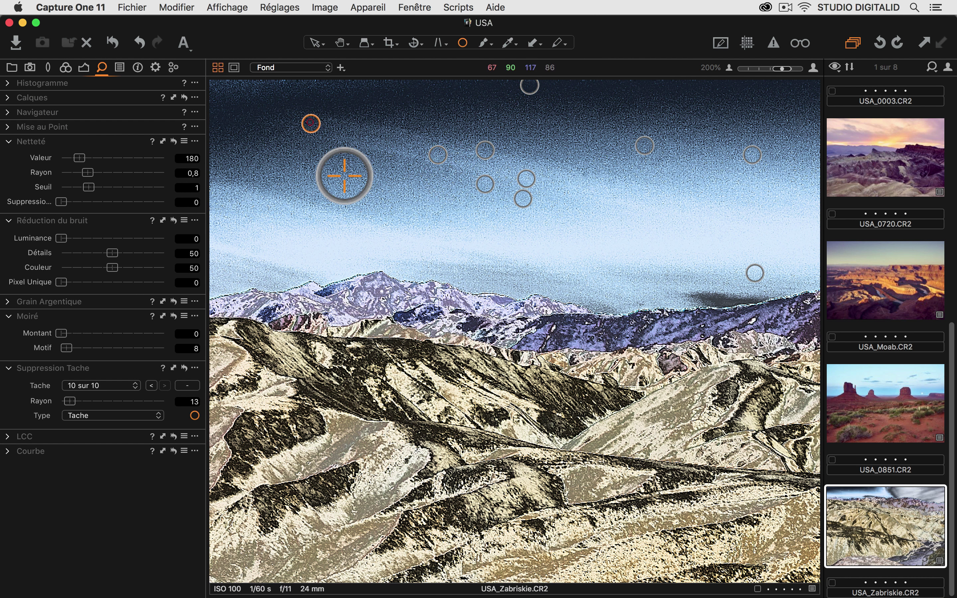
click(333, 168)
click(328, 200)
click(392, 210)
click(436, 216)
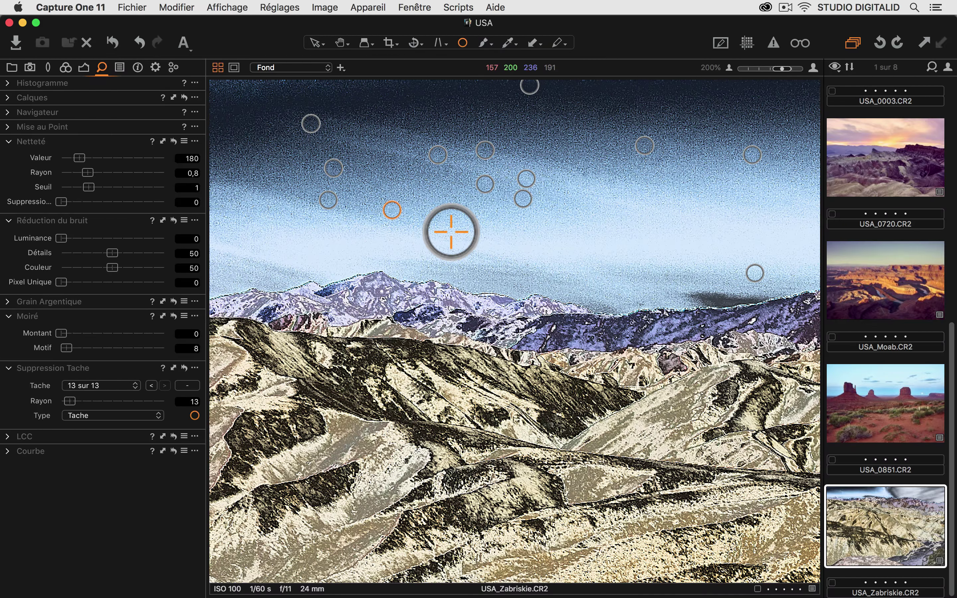
Remove the dust spots in the blue sky above the small dark cloud, using radius 13.
drag(594, 232, 264, 261)
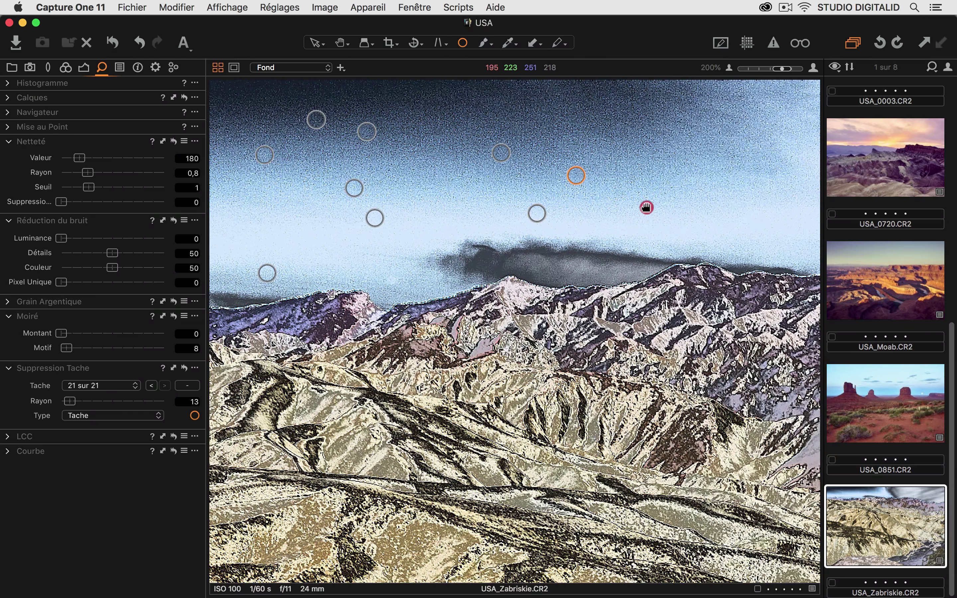
double_click(646, 207)
click(331, 241)
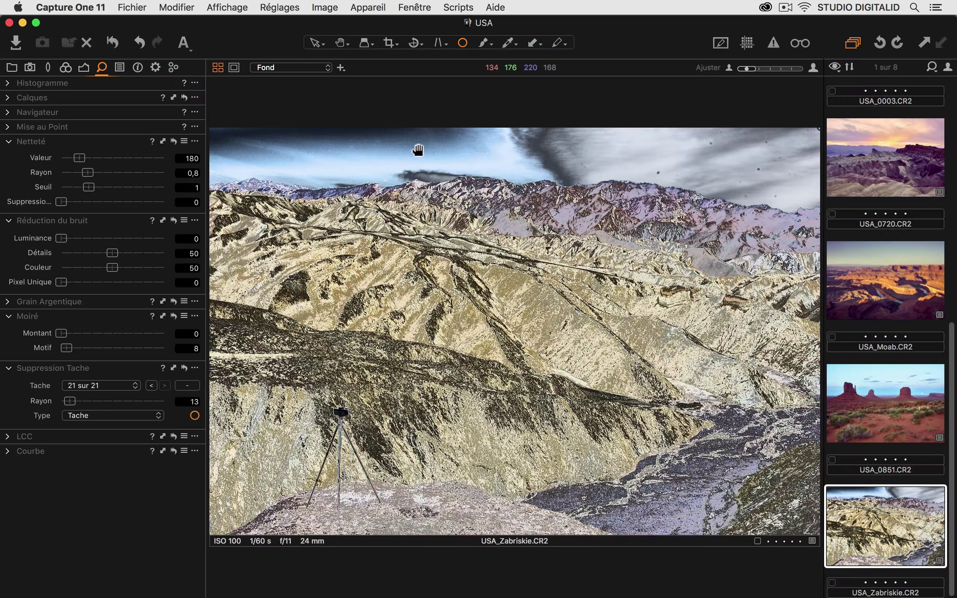
Remove three dust spots around the base of the large dark cloud above the mountains, using radius 13.
double_click(444, 143)
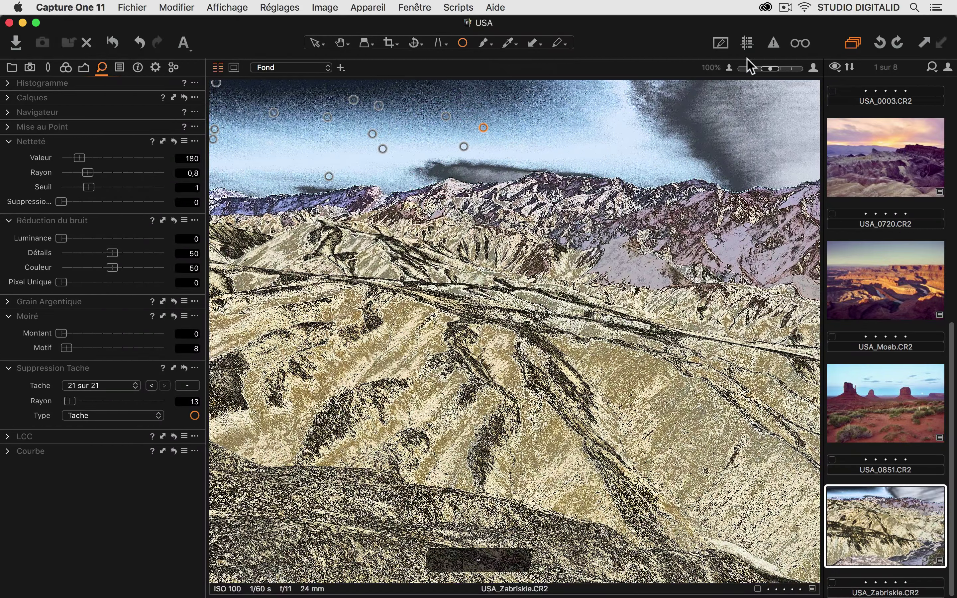
drag(770, 67, 790, 69)
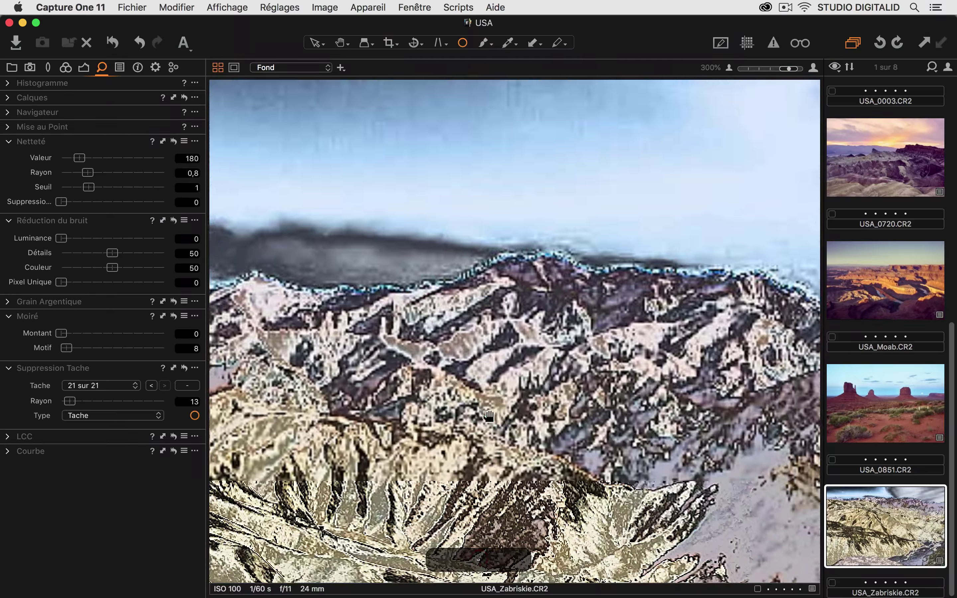
scroll(489, 416, up, 5)
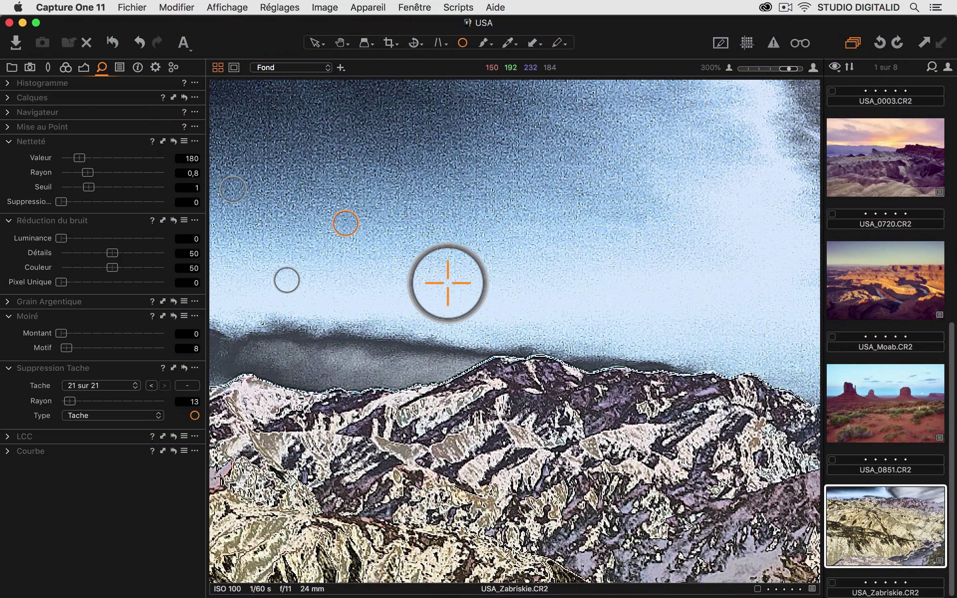
drag(529, 210, 534, 154)
drag(645, 216, 366, 193)
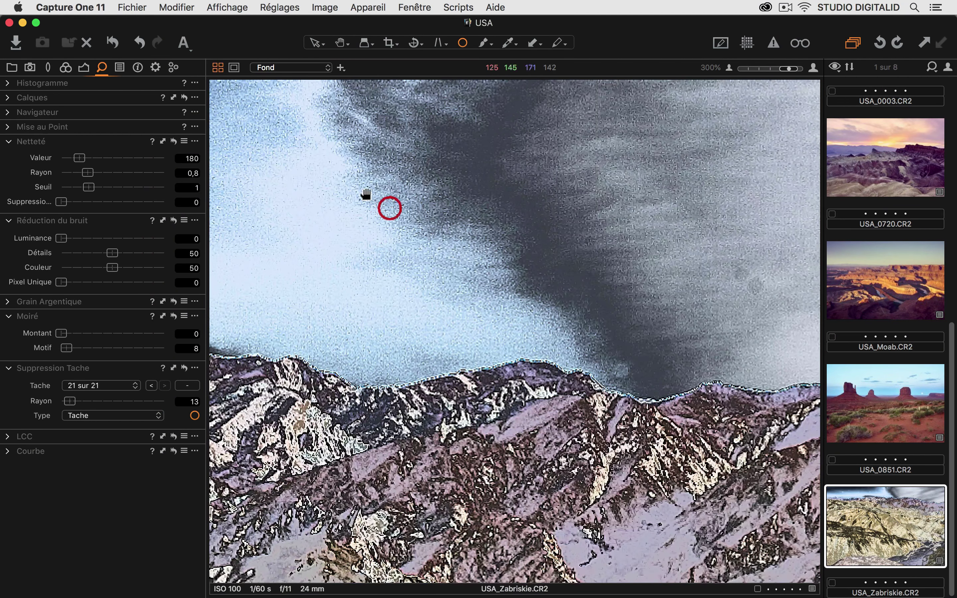
drag(636, 229, 427, 178)
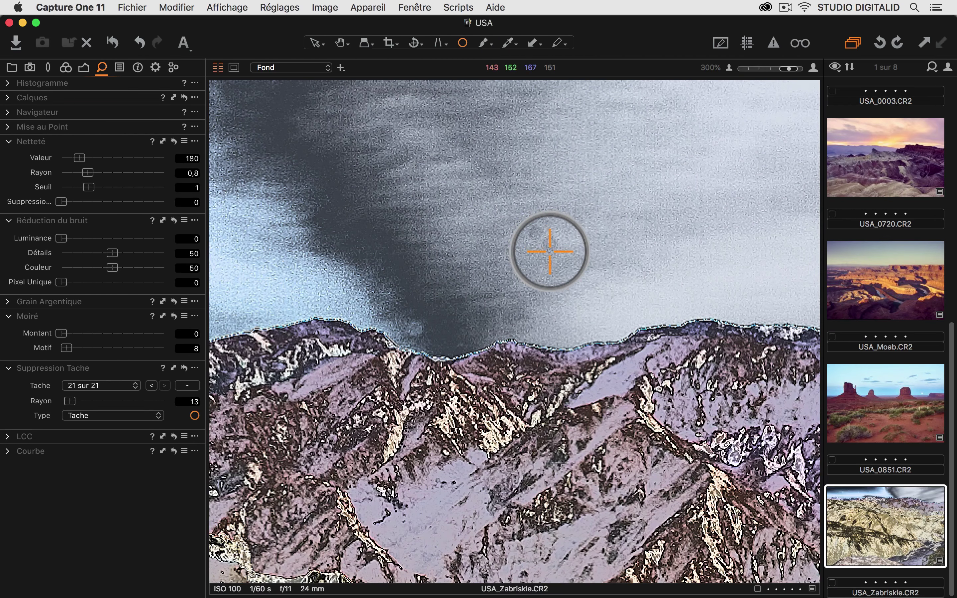
click(531, 230)
click(553, 246)
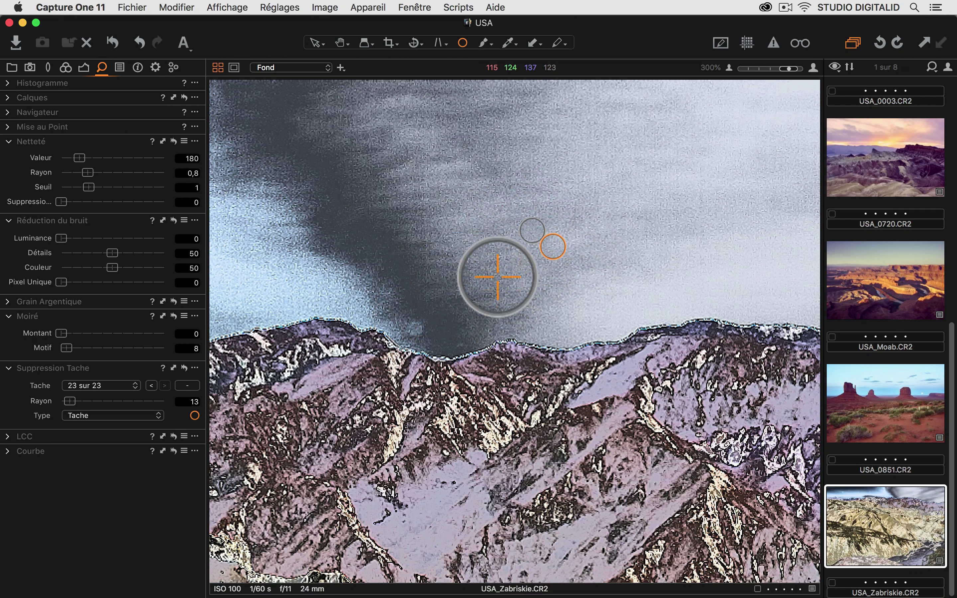
click(412, 326)
Remove three dust spots from the pale clouds above the ridge, with radii 19, 16 and 14.
drag(634, 201, 389, 201)
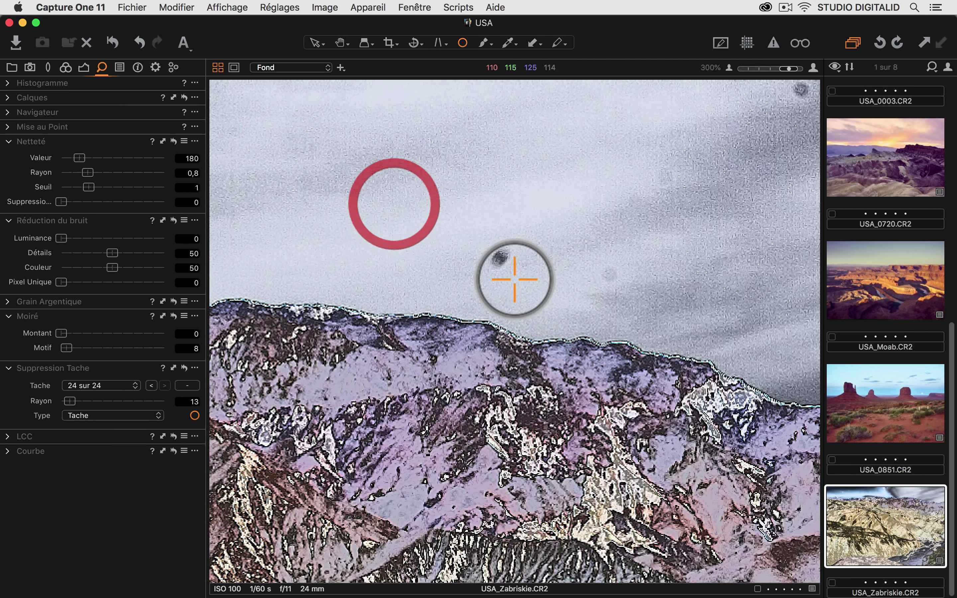
click(498, 257)
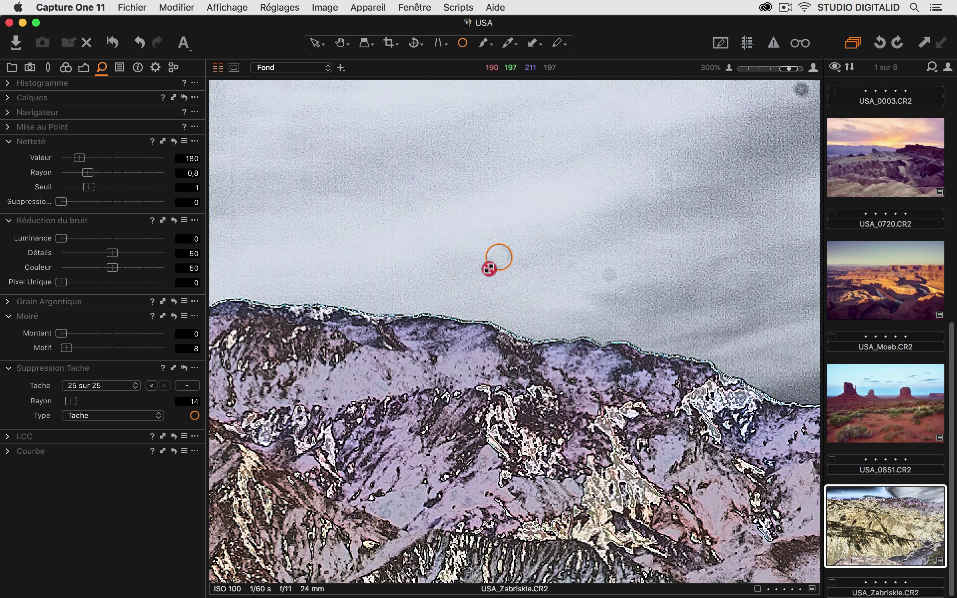
click(610, 274)
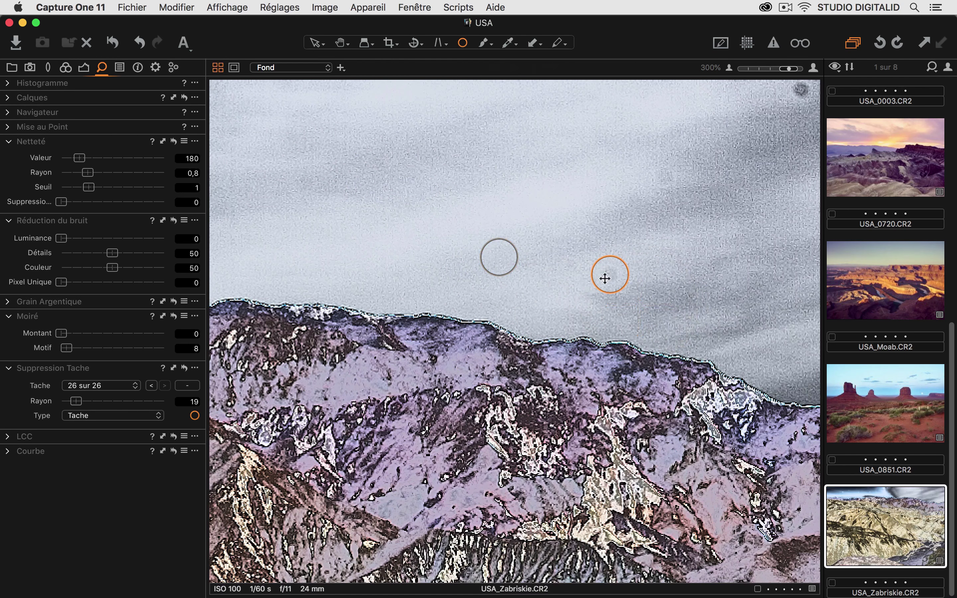
click(665, 176)
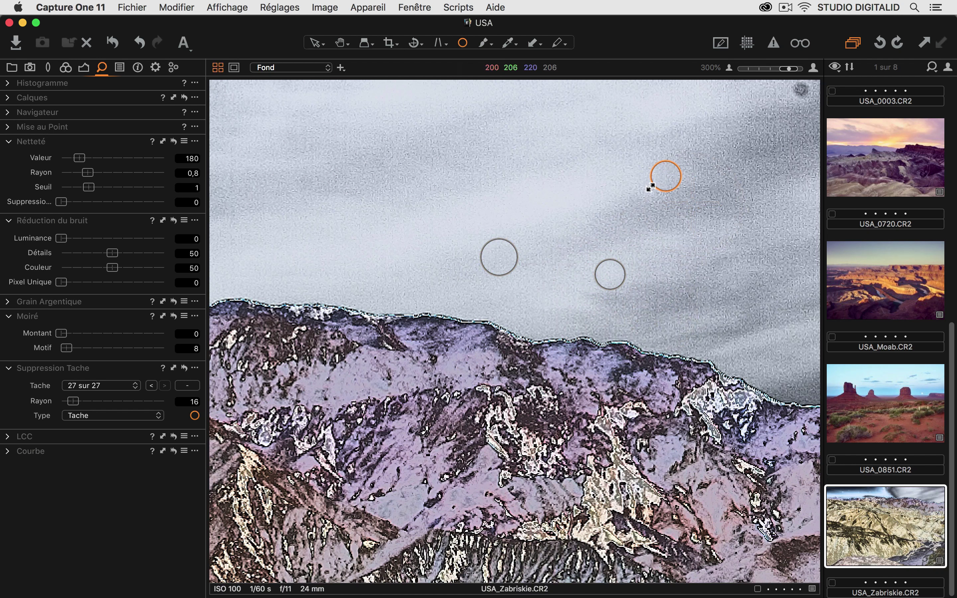
Remove the remaining small dust spots across the grey streaked clouds, using radius 14.
scroll(521, 167, up, 5)
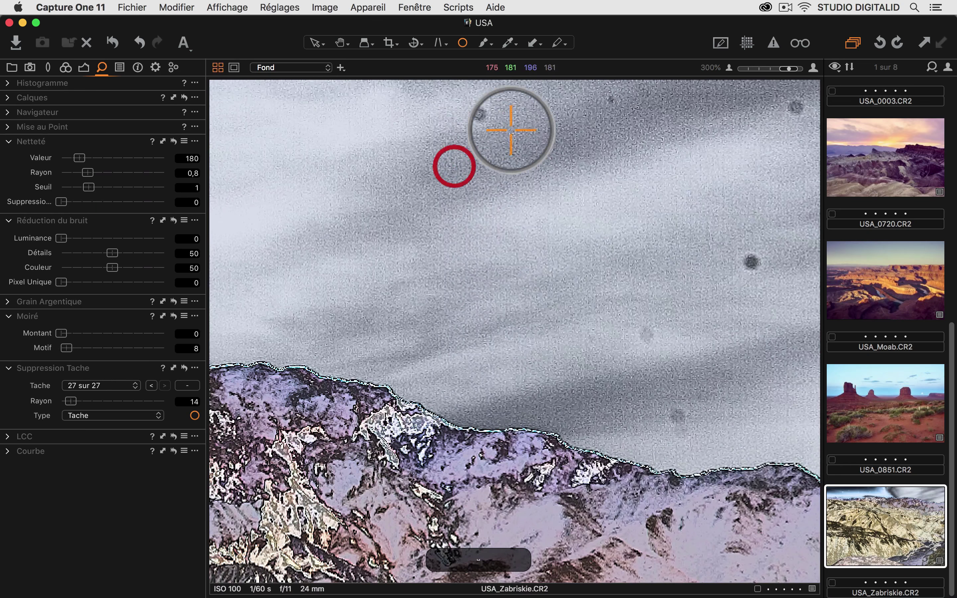
click(478, 114)
key(super+minus)
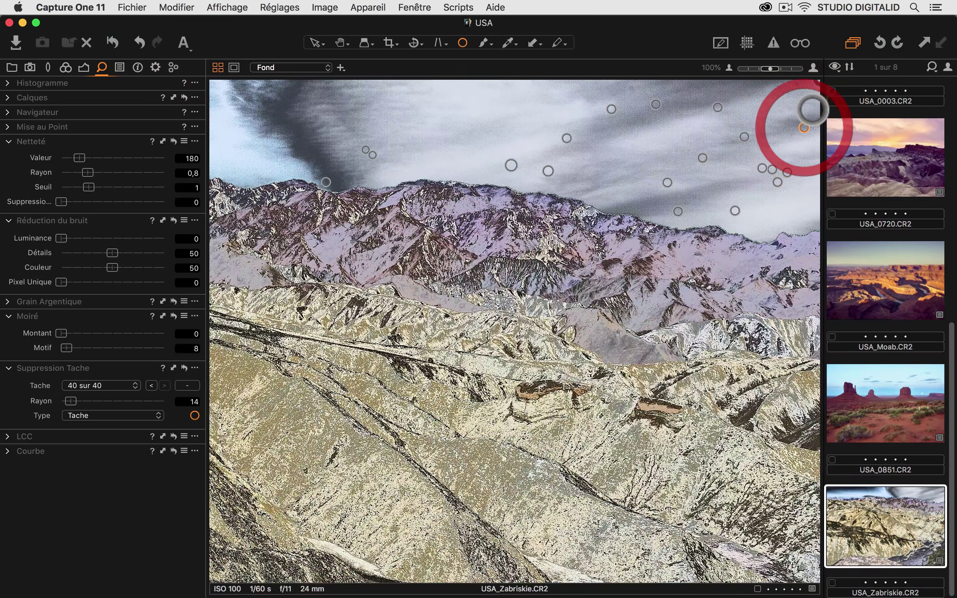
click(798, 85)
click(786, 91)
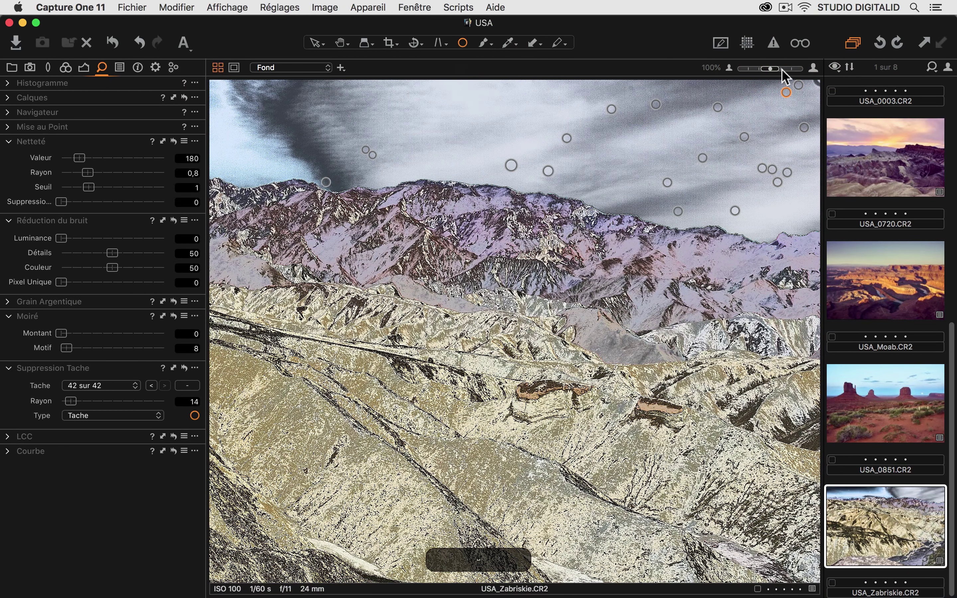
Remove the large dust spot at the outer edge of the grey sky with radius 26 and set its type to Poussière.
drag(777, 69, 782, 68)
key(space)
drag(540, 248, 264, 503)
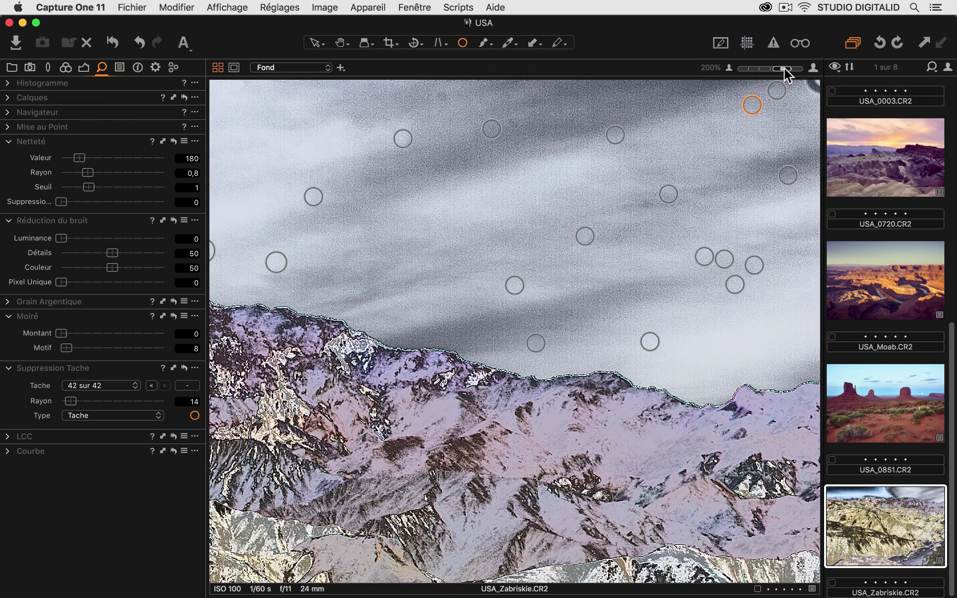
drag(782, 68, 790, 68)
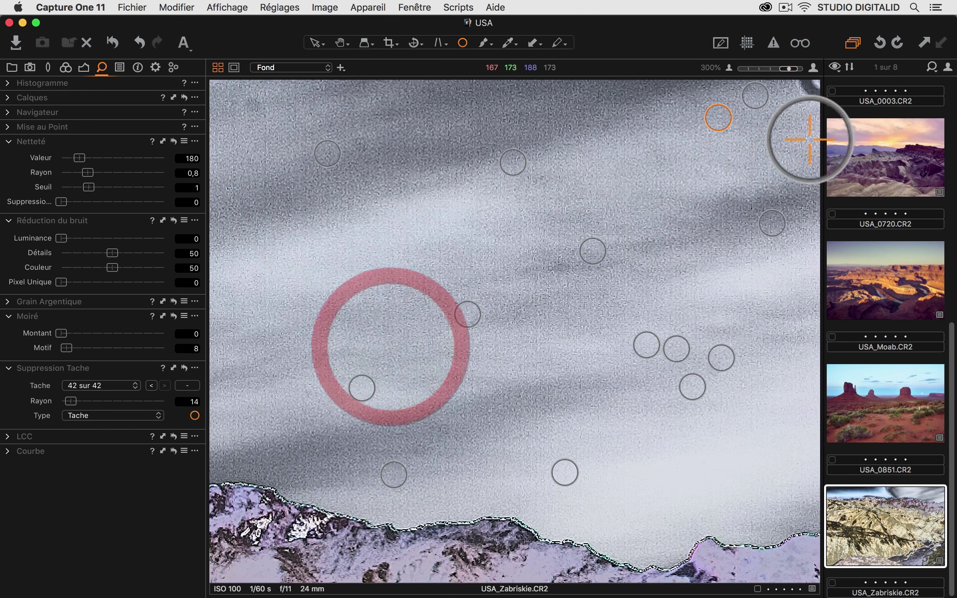
click(808, 91)
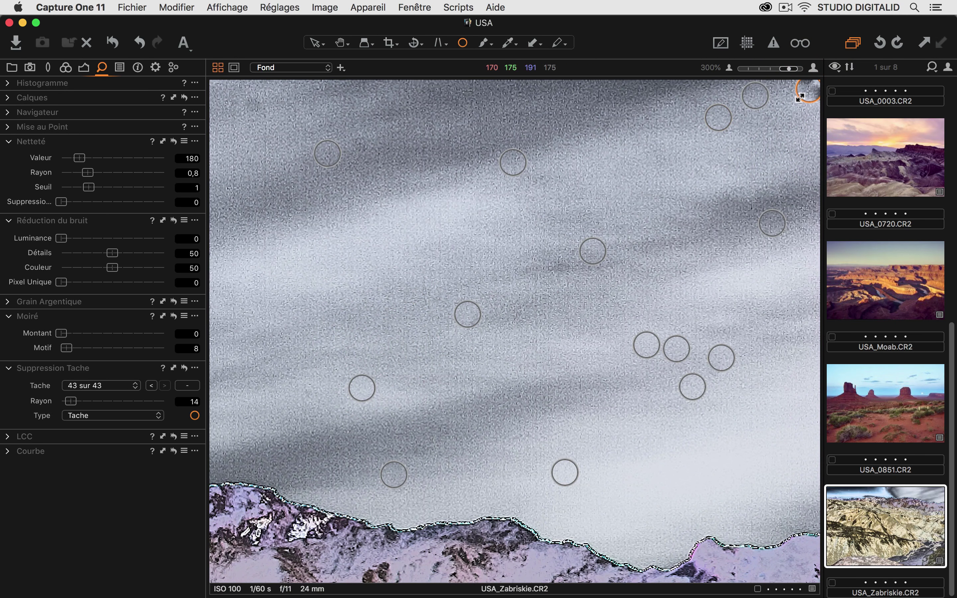
drag(790, 104, 787, 106)
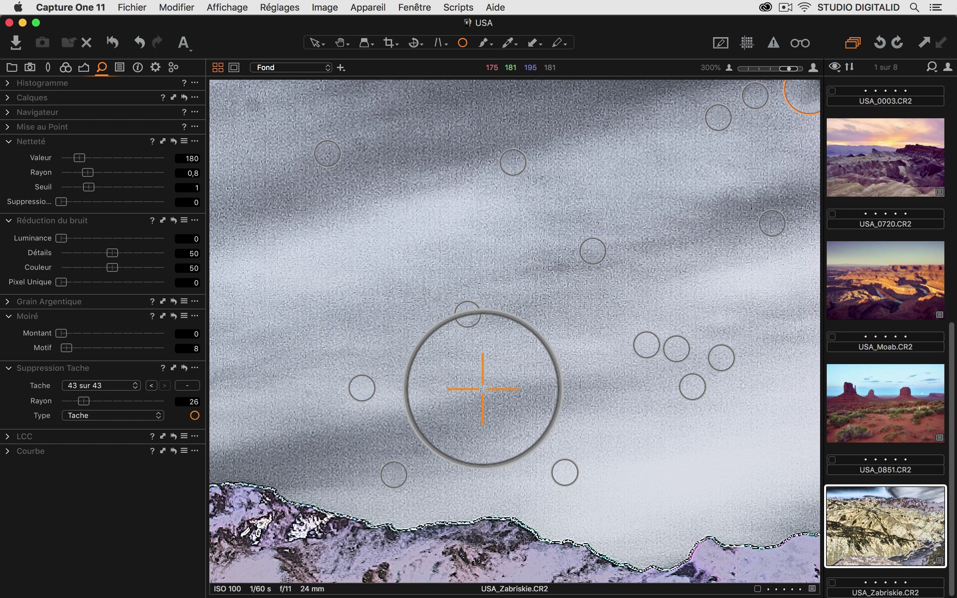
click(80, 414)
click(79, 407)
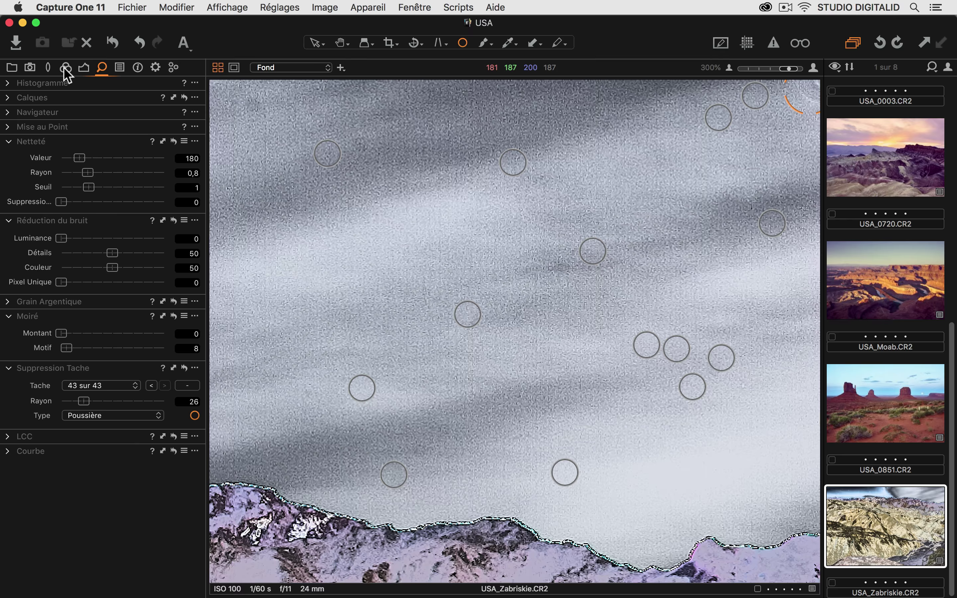
Save the current Luma curve as a user preset named Tache et Poussiere in the Curve folder.
click(83, 68)
click(184, 321)
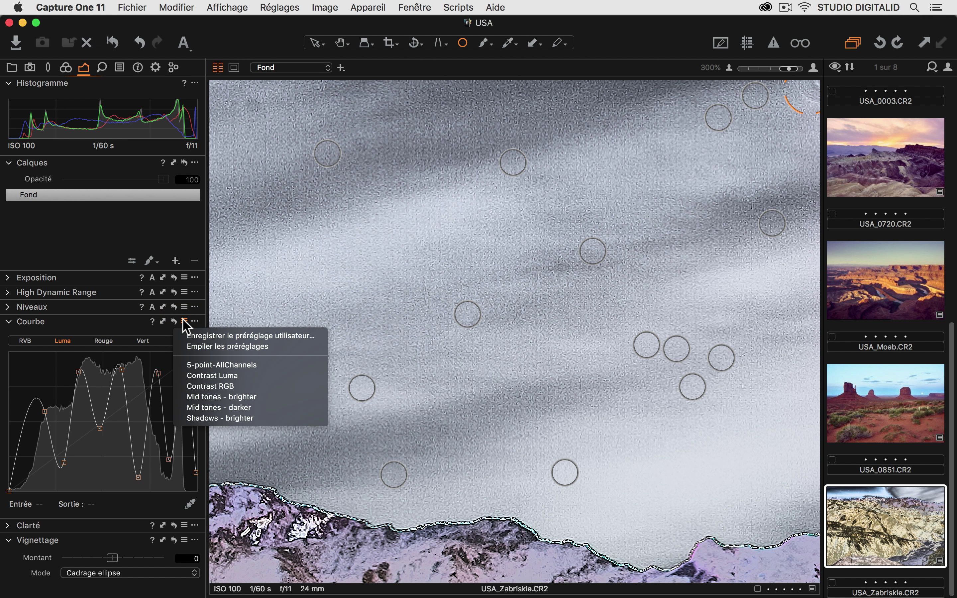
click(202, 338)
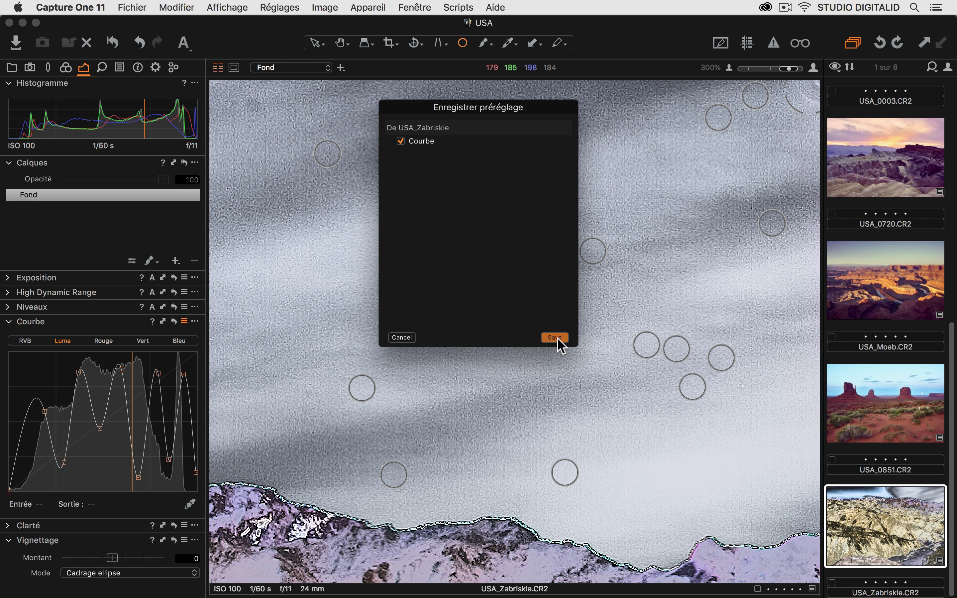
click(555, 337)
key(shift)
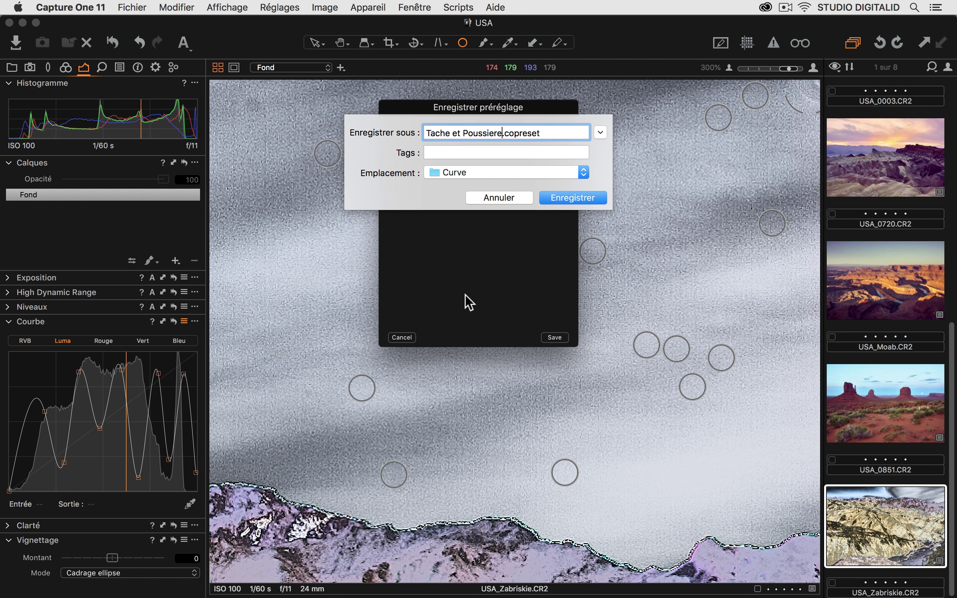
click(571, 200)
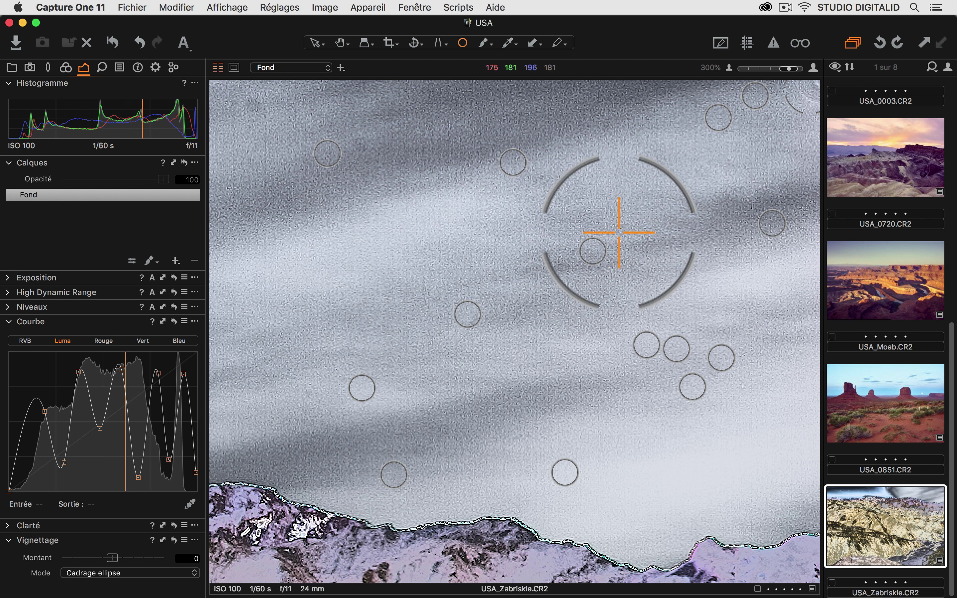
Reset the curve and view the cleaned landscape at 100% with the spot circles hidden.
click(174, 321)
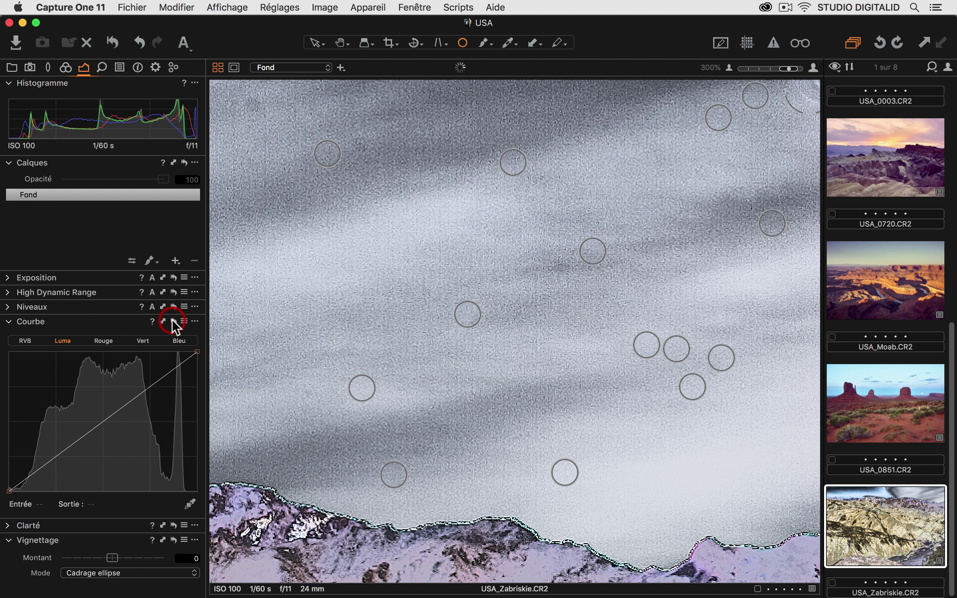
click(729, 68)
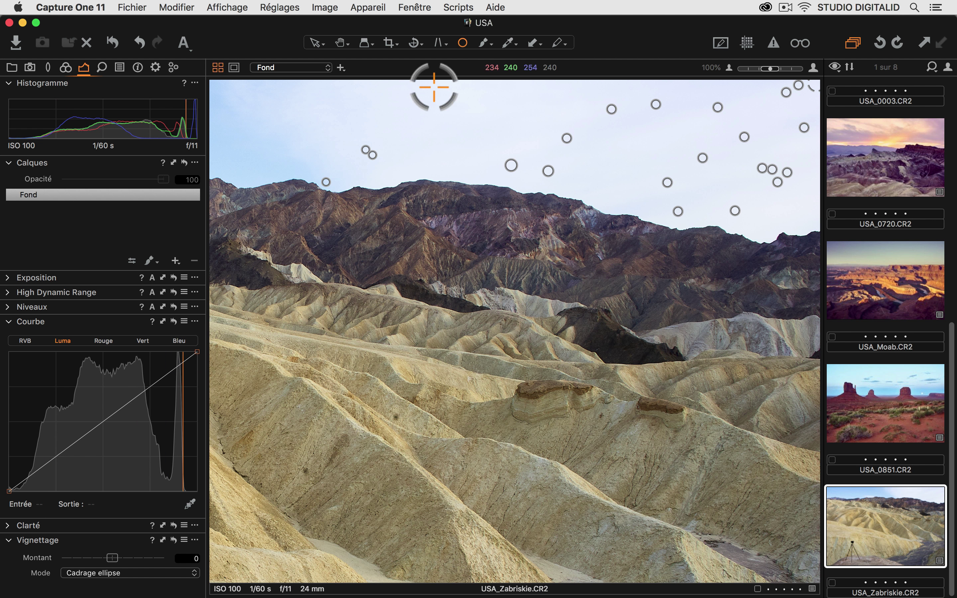
click(340, 44)
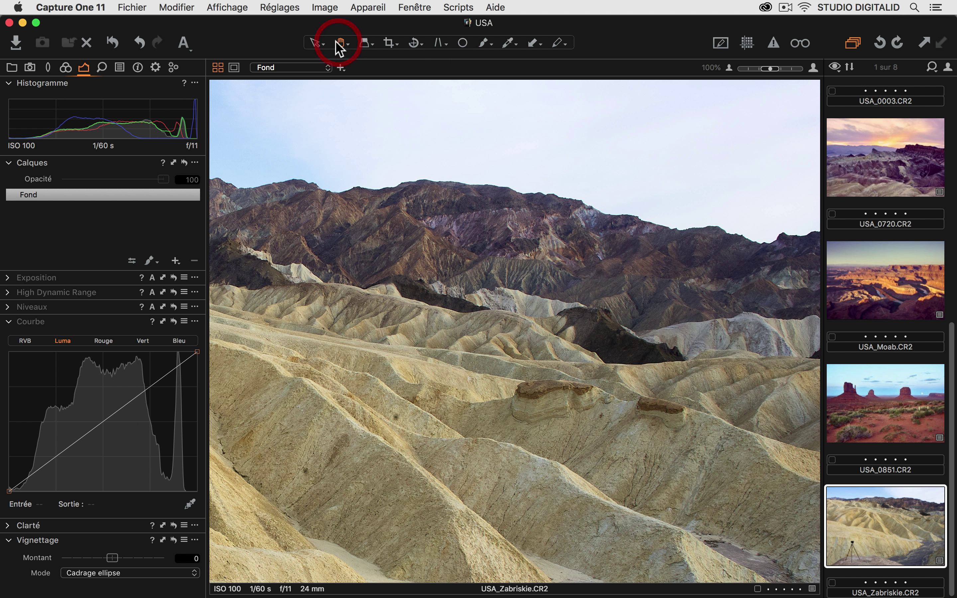
click(517, 272)
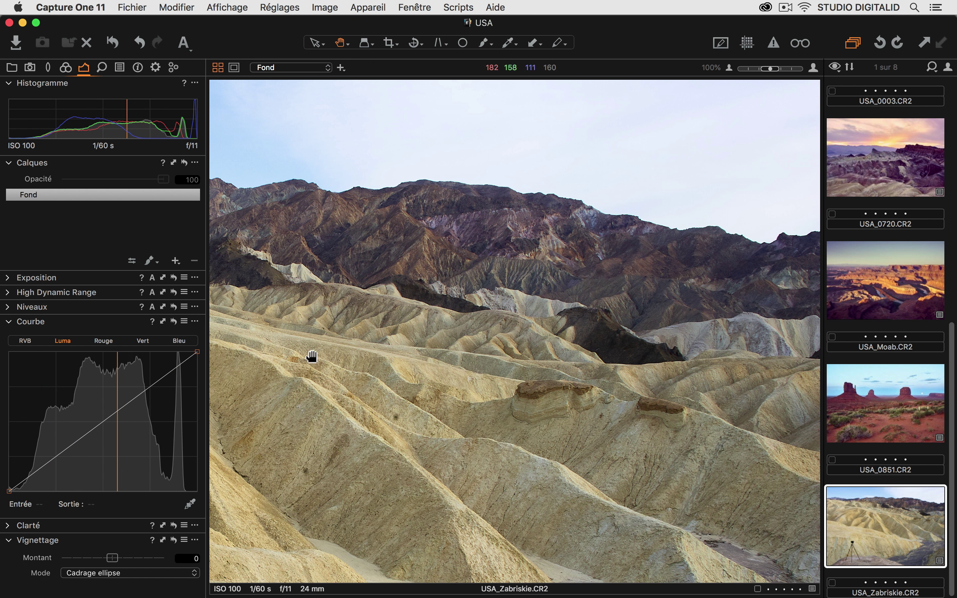
click(318, 304)
drag(318, 304, 654, 399)
drag(639, 359, 555, 336)
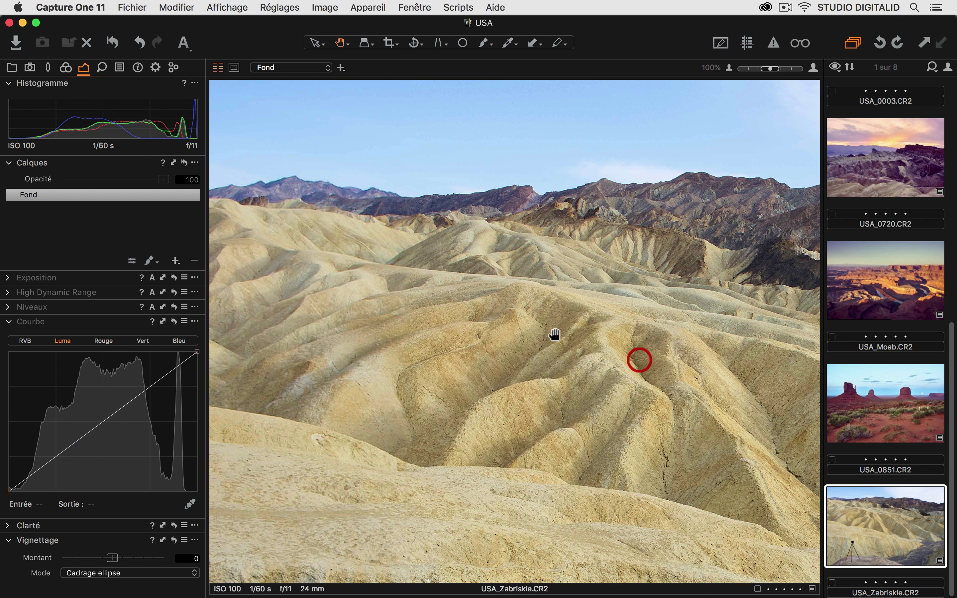
Compare the landscape at 100% with and without spot removal by temporarily resetting the Suppression Tache adjustments.
key(alt)
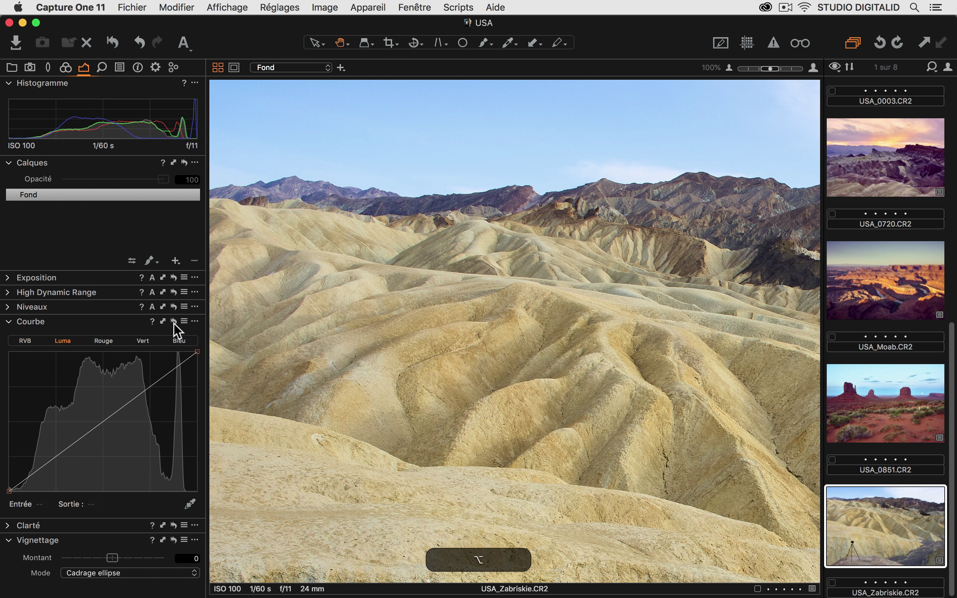
click(102, 68)
key(alt)
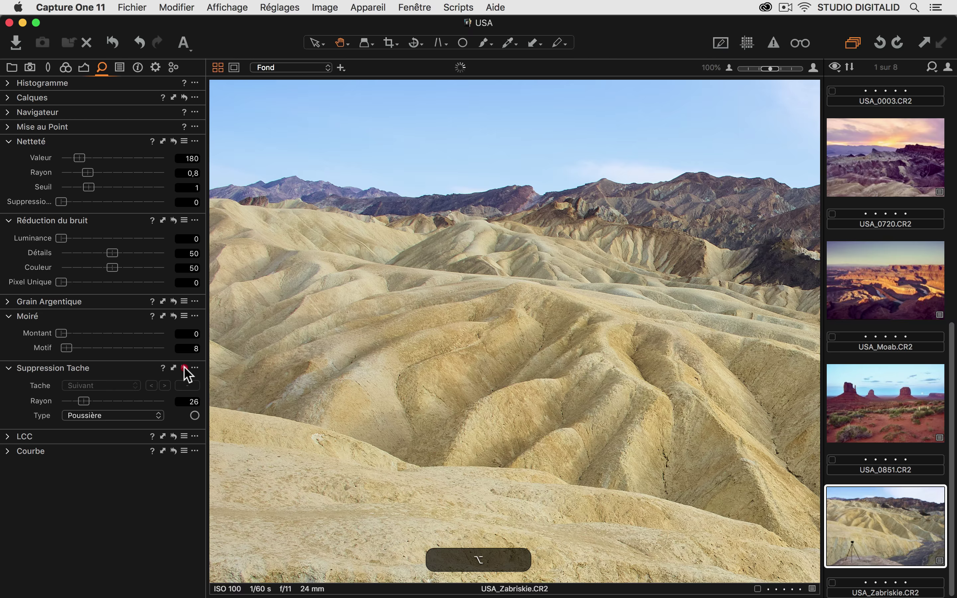
click(183, 367)
click(249, 347)
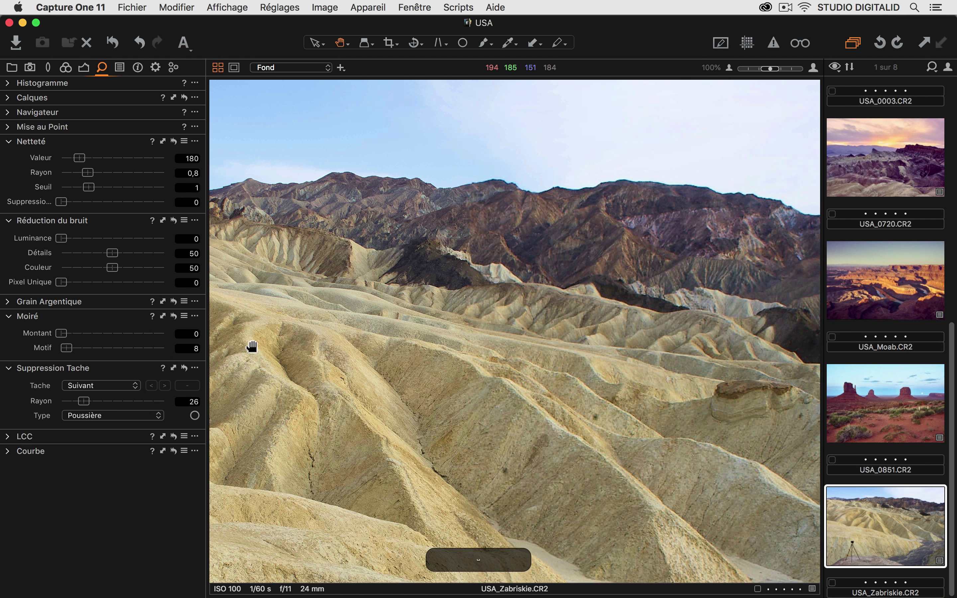
key(alt)
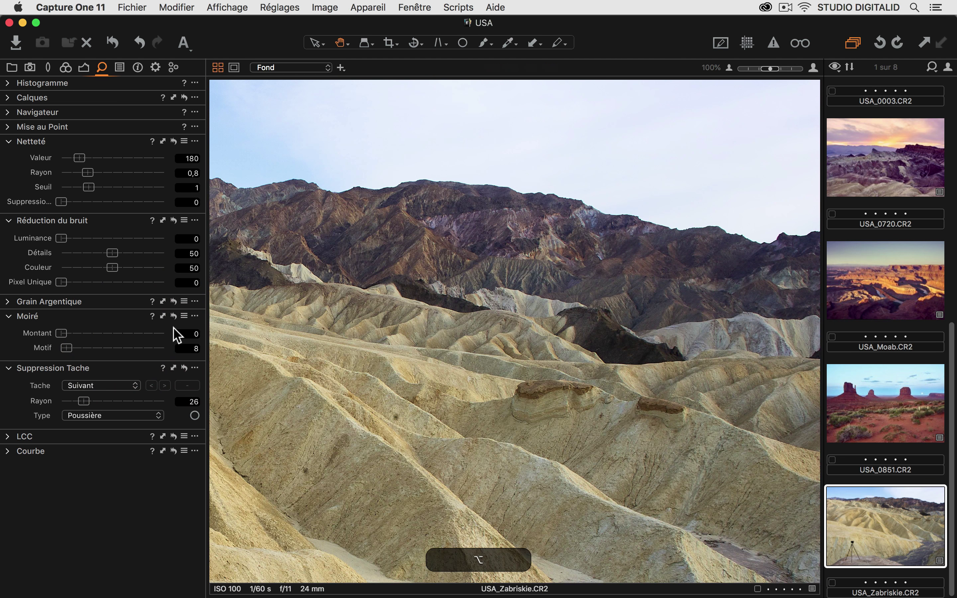
alt+click(184, 368)
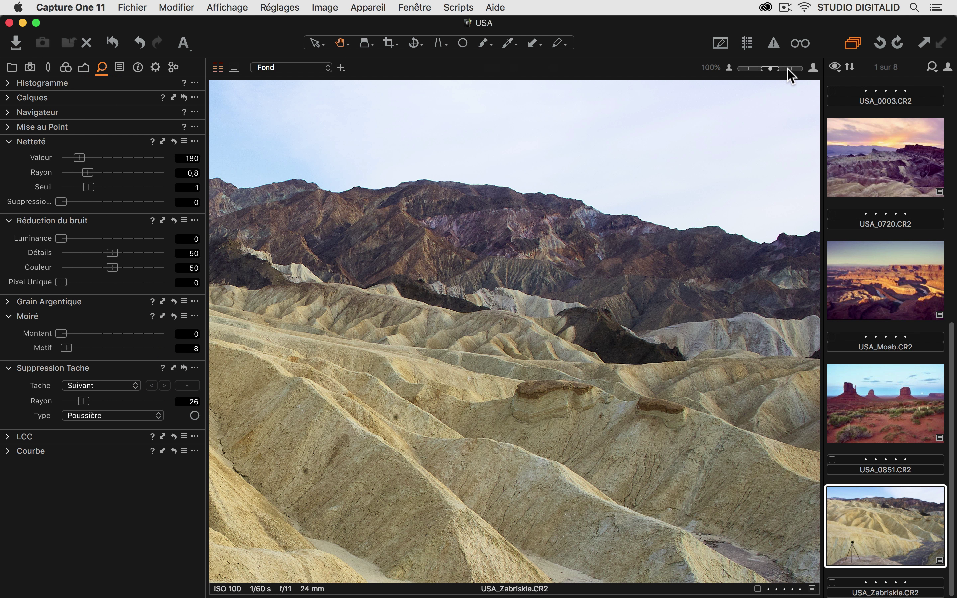
Compare the sky above the dark ridge at 200% with and without spot removal.
click(777, 69)
drag(687, 229, 305, 519)
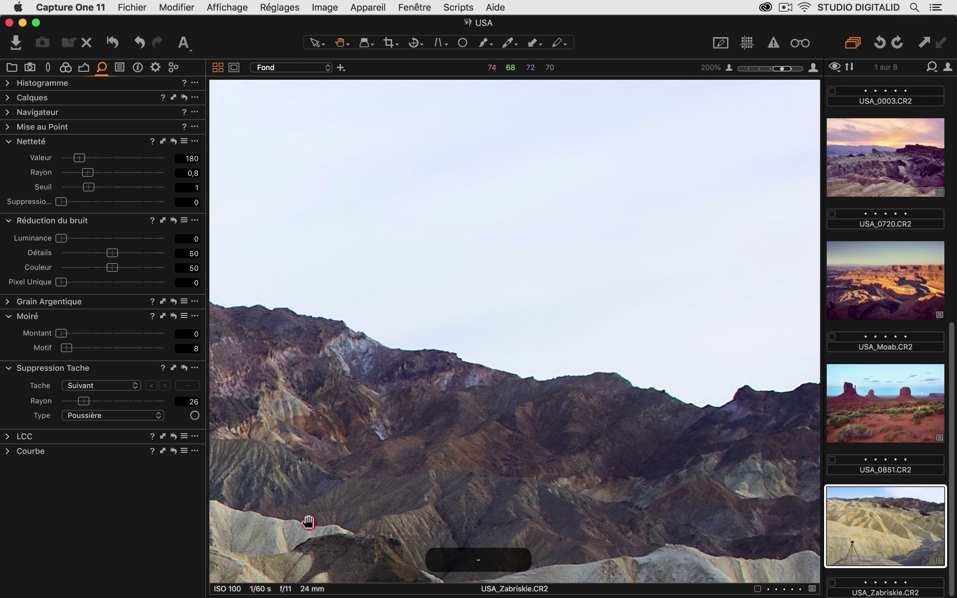
key(alt)
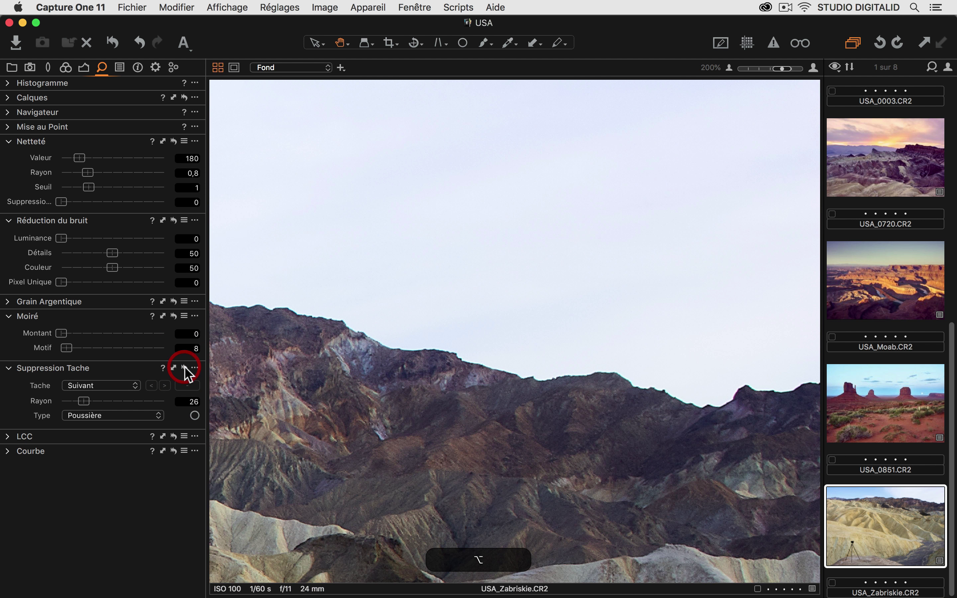
Apply the Tache et Poussiere curve preset and lower the Luma curve's midtone points to reveal dust on the hillsides.
drag(305, 467, 341, 367)
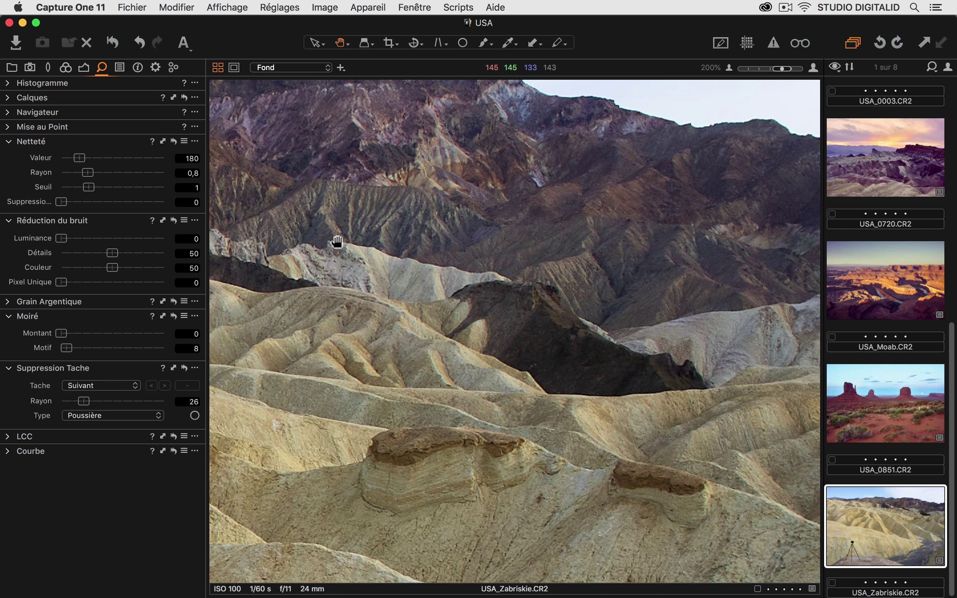
drag(348, 216, 374, 160)
drag(338, 249, 406, 162)
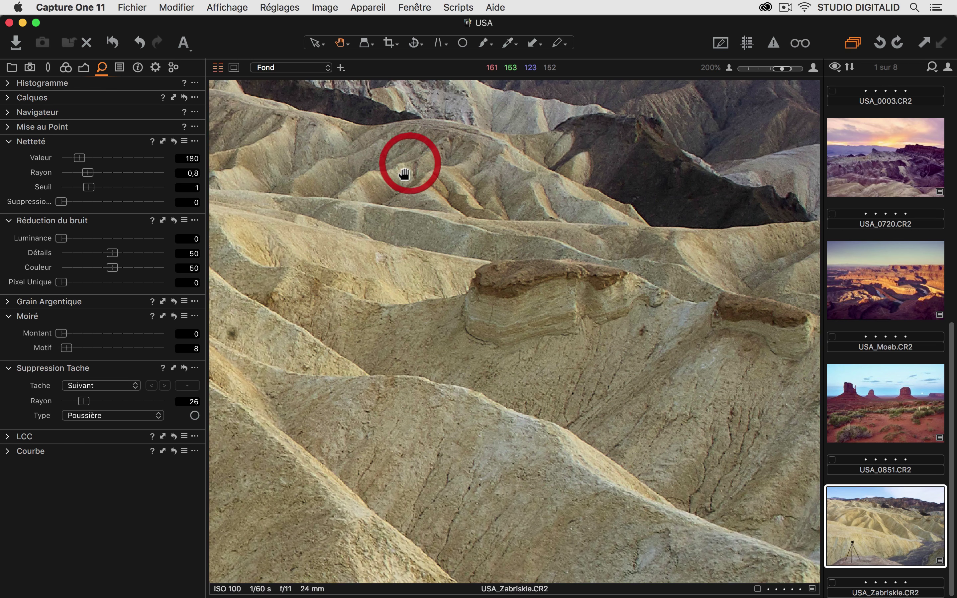
drag(331, 265, 518, 224)
drag(386, 263, 444, 257)
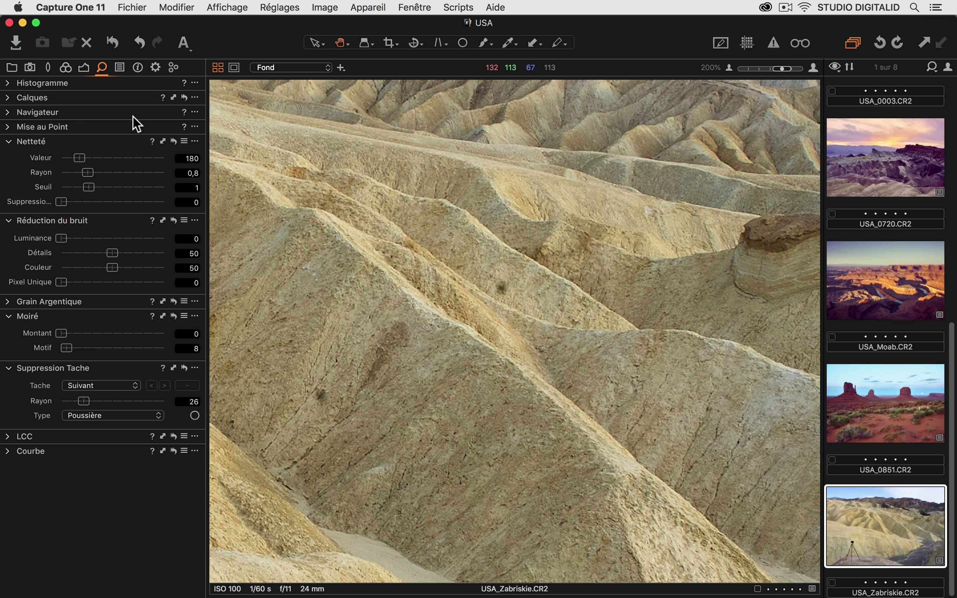
click(83, 68)
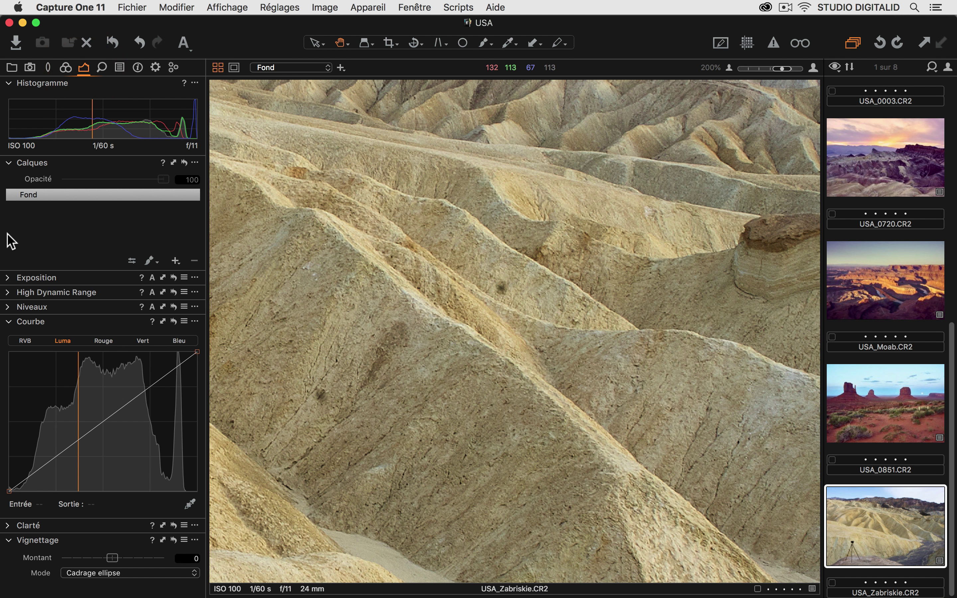
click(185, 321)
mouse_move(218, 348)
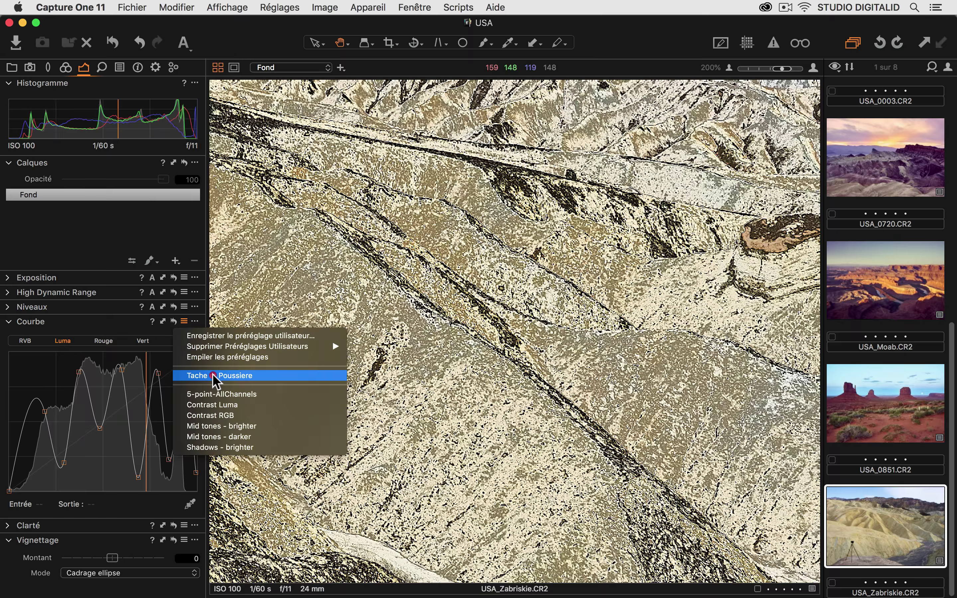
click(216, 375)
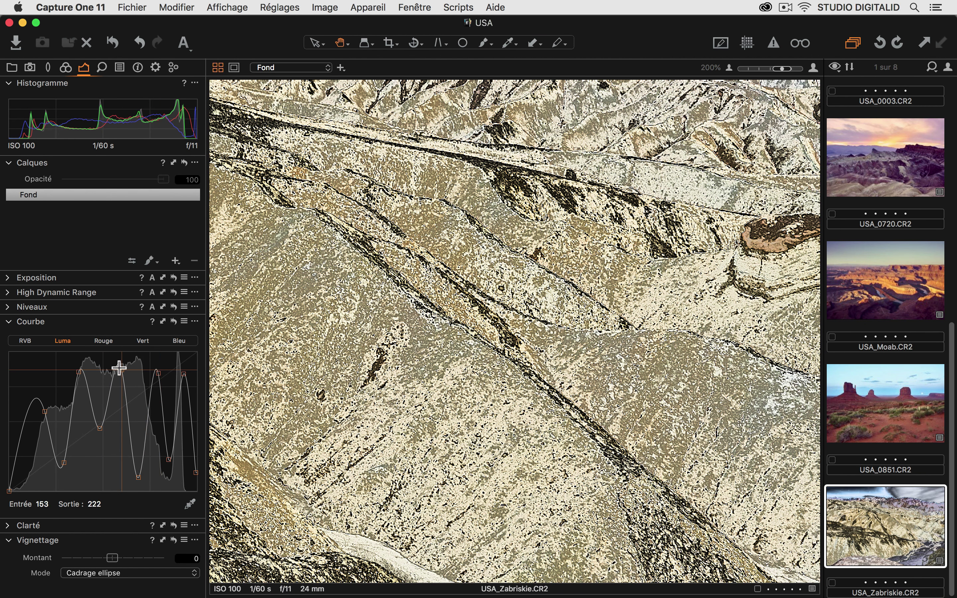
drag(118, 367, 147, 400)
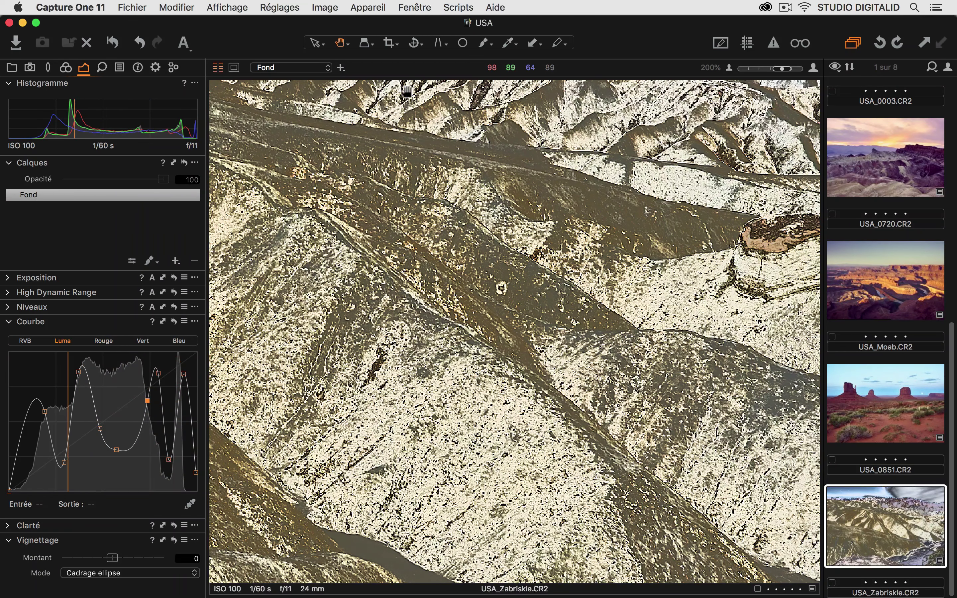
Remove the dust spot on the shaded hillside with radius 16 and set its type to Tache.
click(463, 42)
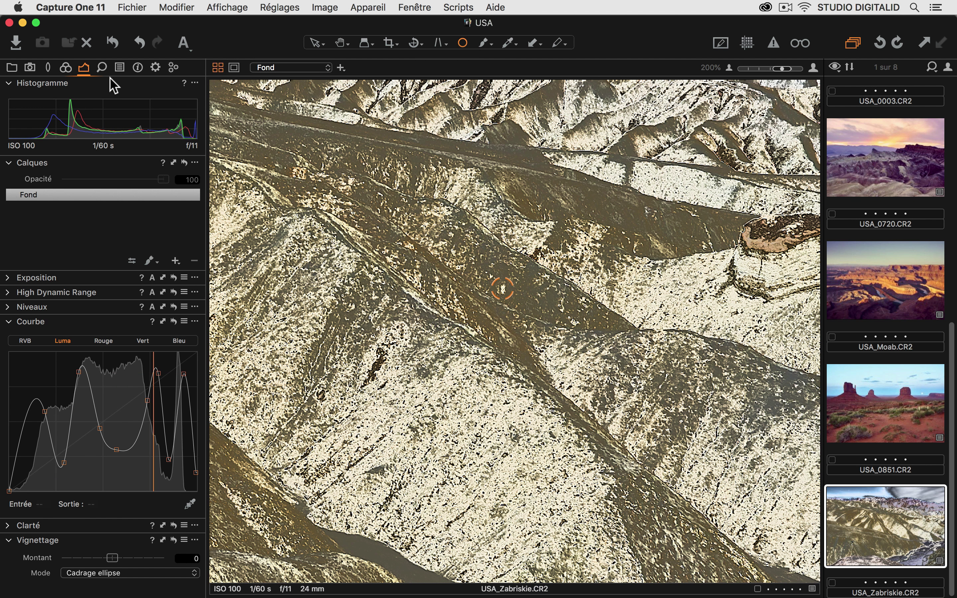
click(102, 67)
click(67, 419)
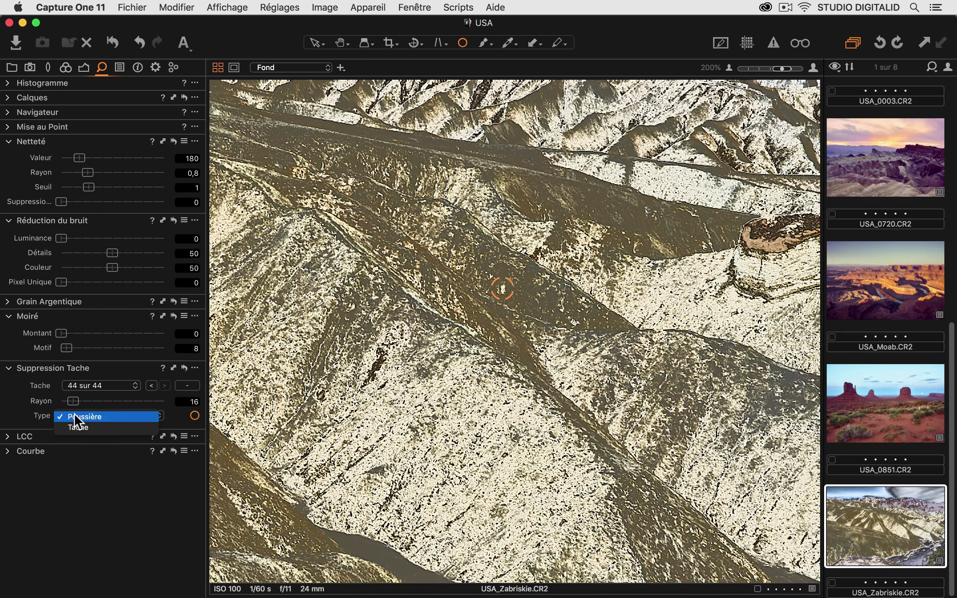
click(77, 429)
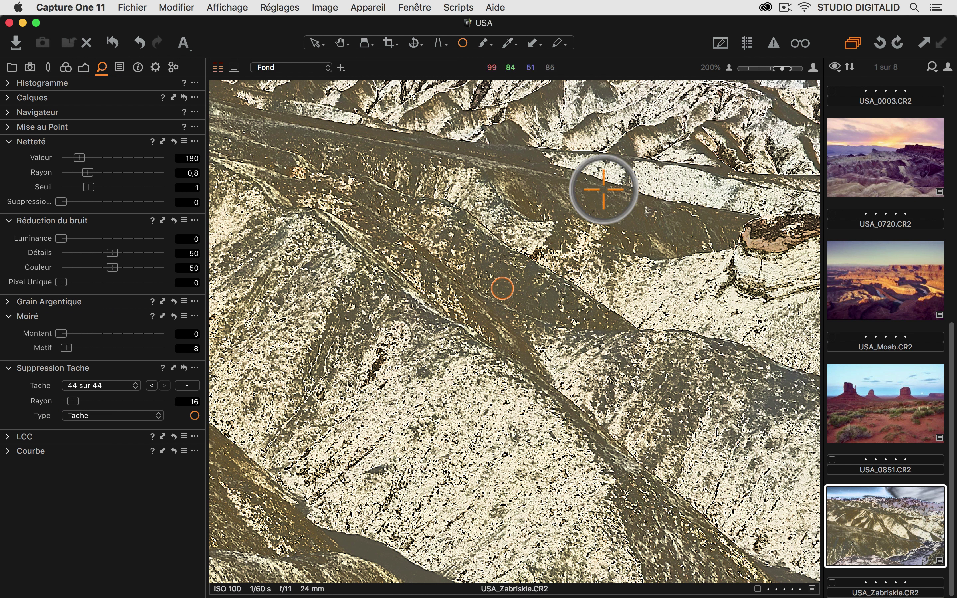
Examine the mountains, hillsides, foreground tripod area and valley floor at 200% for remaining dust spots.
drag(336, 307, 415, 460)
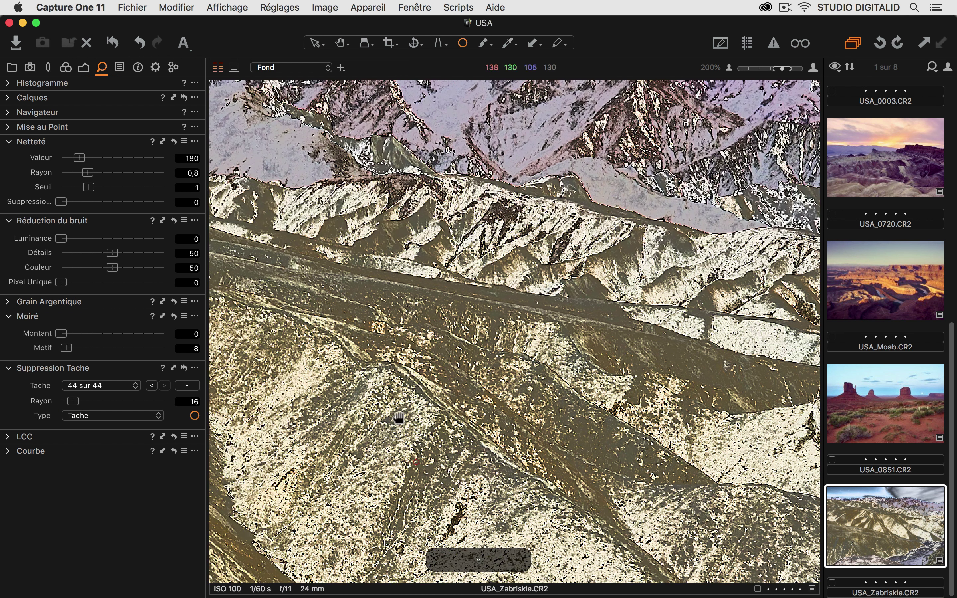
drag(348, 265, 339, 418)
drag(354, 368, 458, 374)
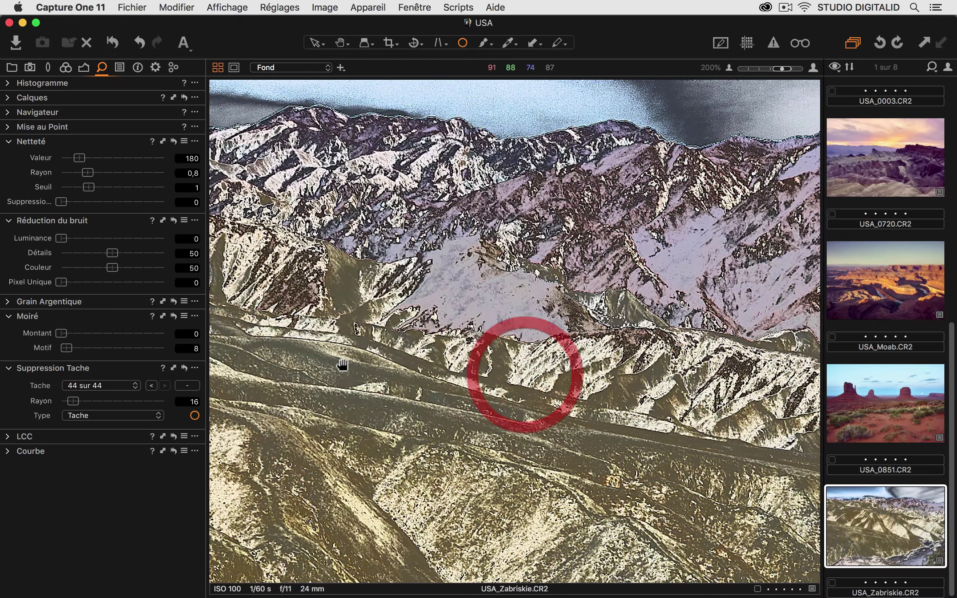
drag(342, 359, 337, 384)
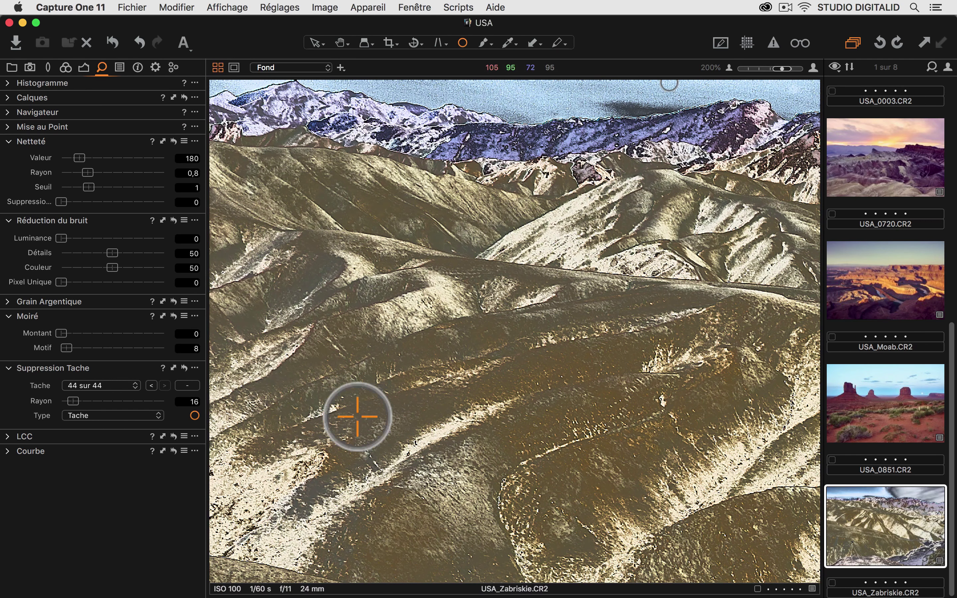
drag(379, 427, 617, 432)
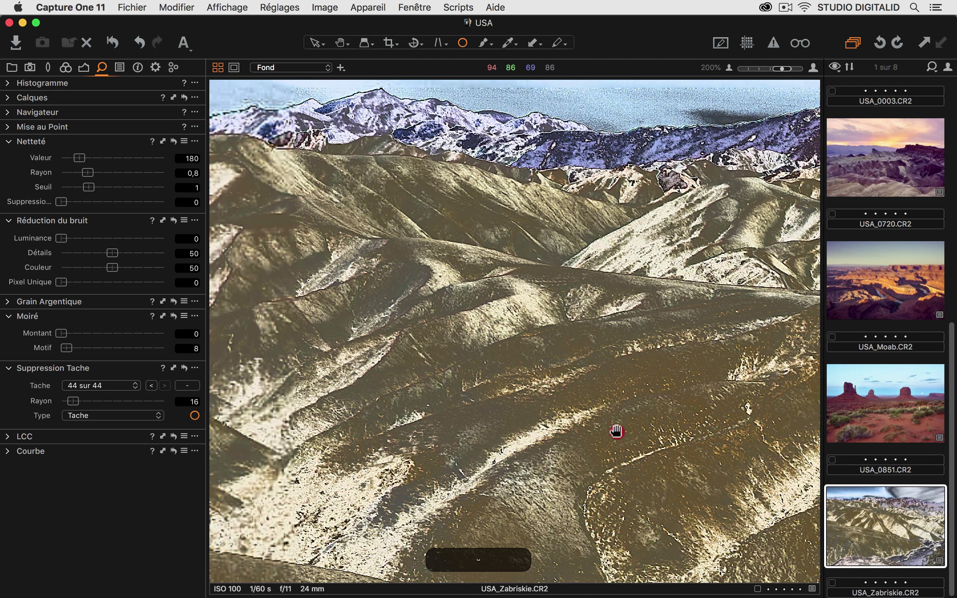
drag(431, 375, 452, 186)
drag(430, 424, 478, 174)
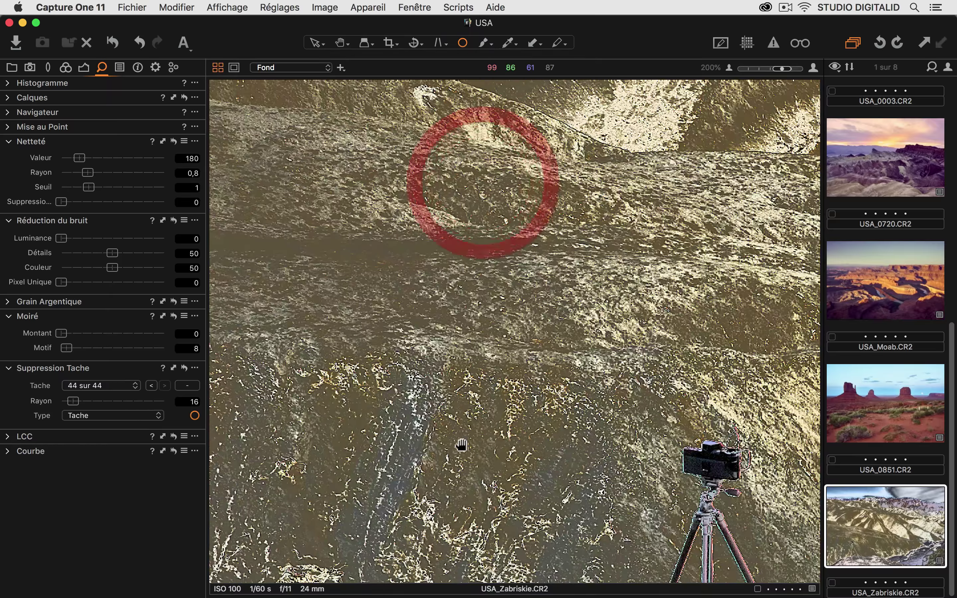
drag(461, 439, 474, 178)
drag(519, 384, 532, 278)
drag(642, 380, 380, 294)
drag(649, 216, 576, 288)
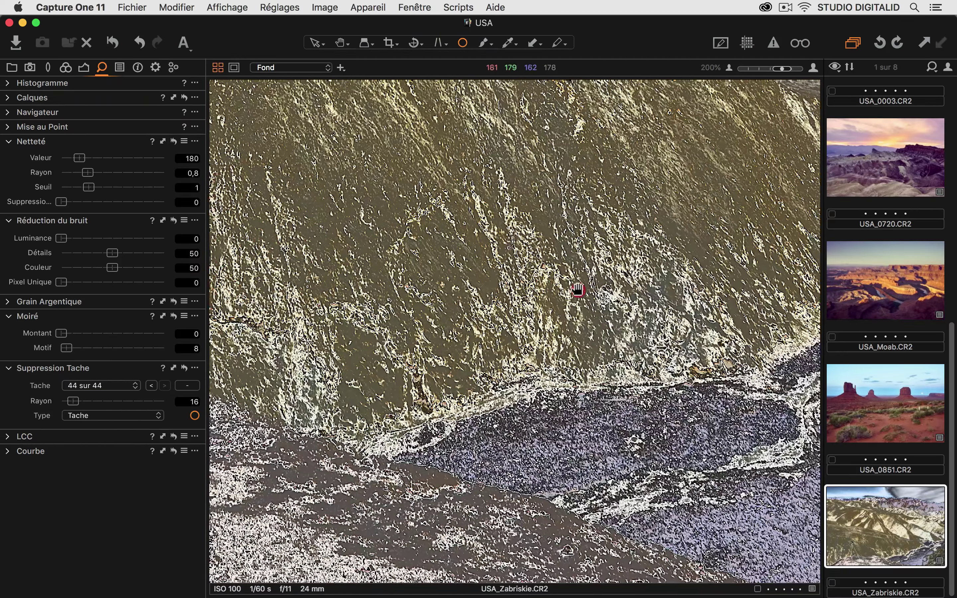
drag(284, 262, 337, 290)
drag(230, 289, 549, 326)
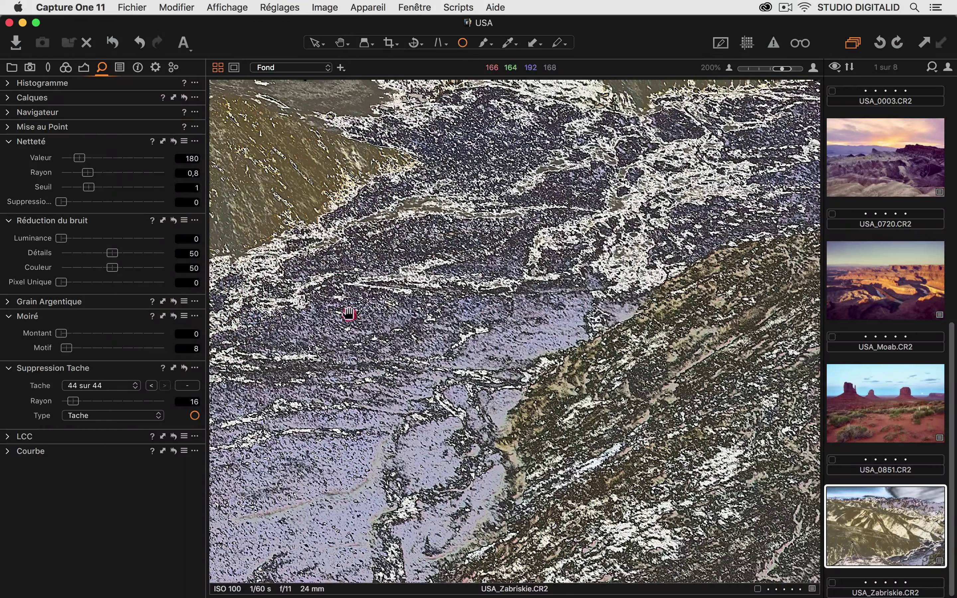
drag(346, 314, 489, 306)
drag(632, 387, 578, 318)
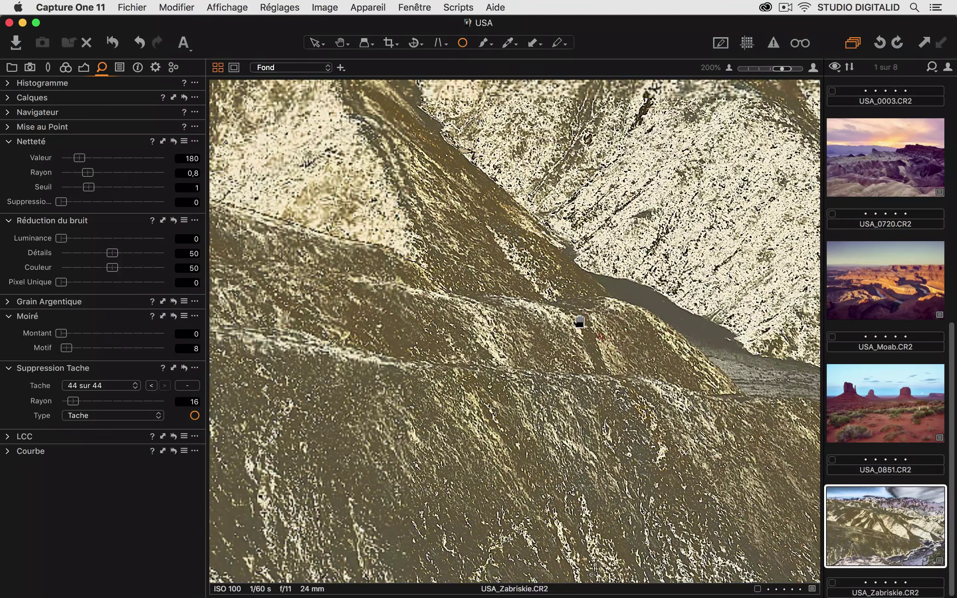
click(461, 423)
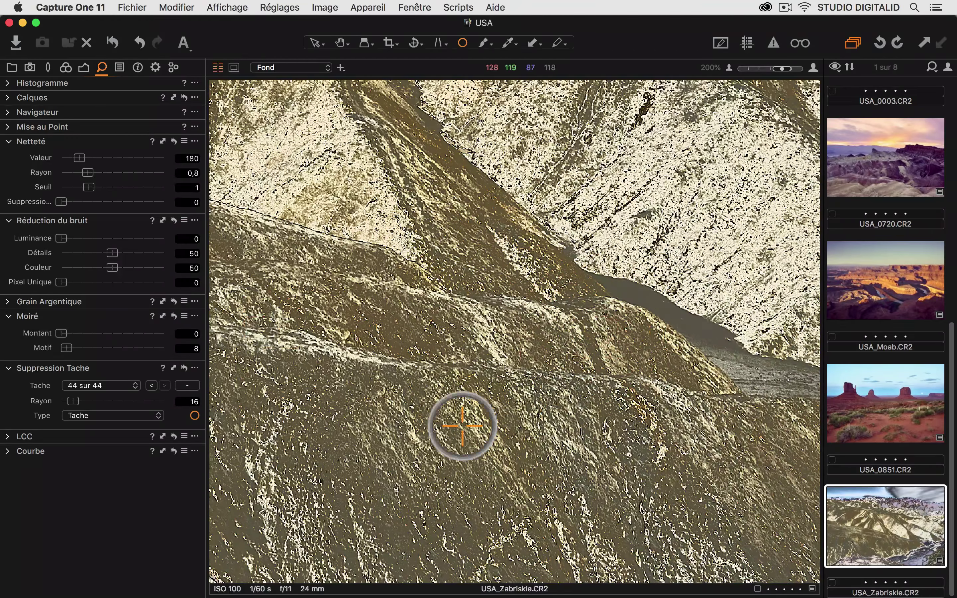
Delete all intermediate control points from the Luma curve and raise its highlight end point to the maximum, restoring a straight diagonal.
click(84, 68)
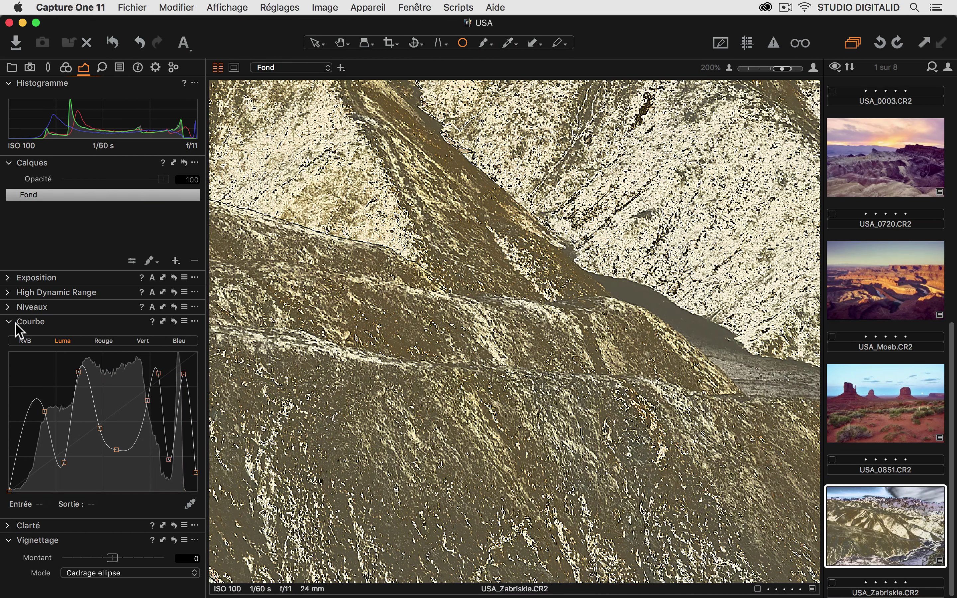
click(24, 341)
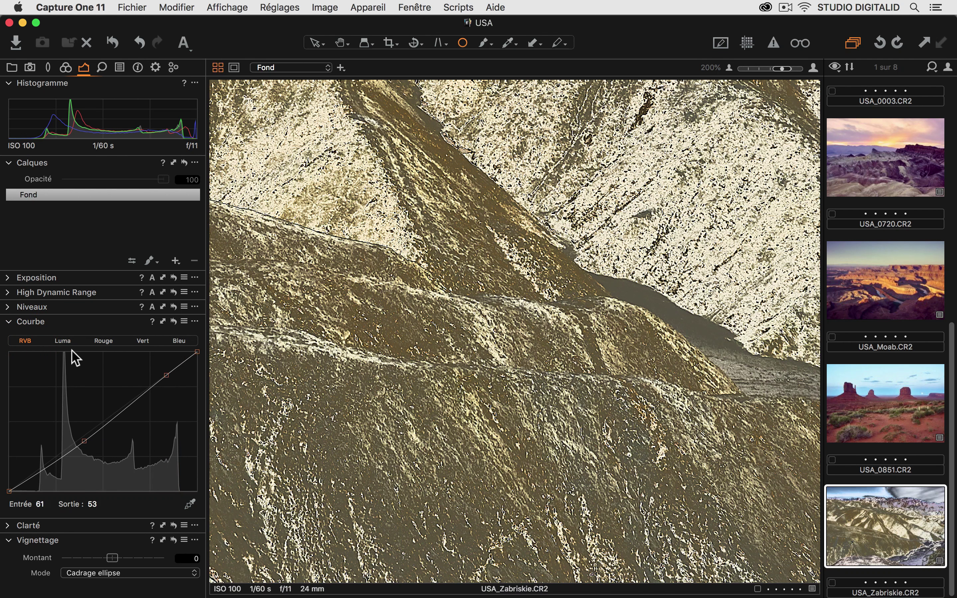
click(63, 341)
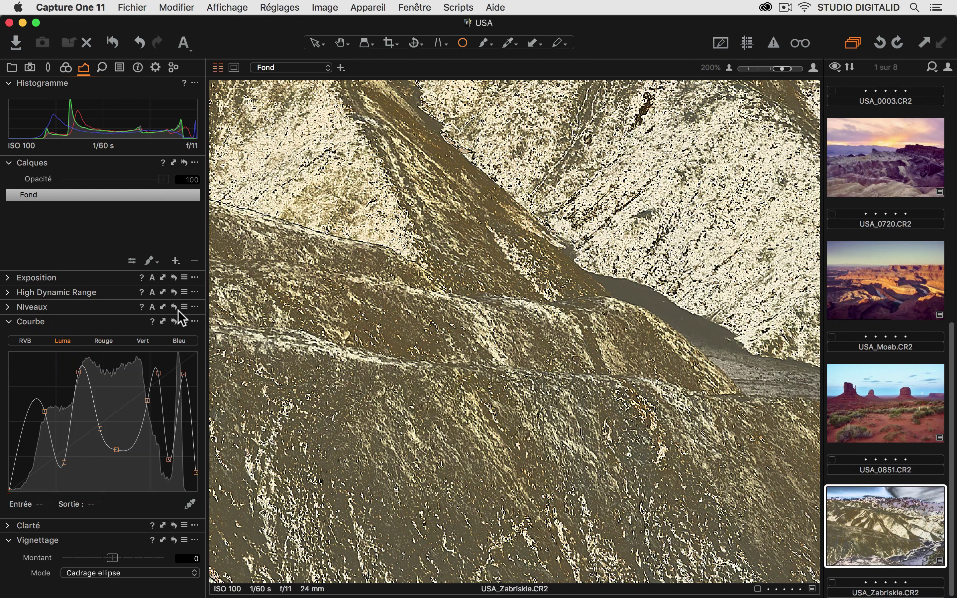
click(267, 395)
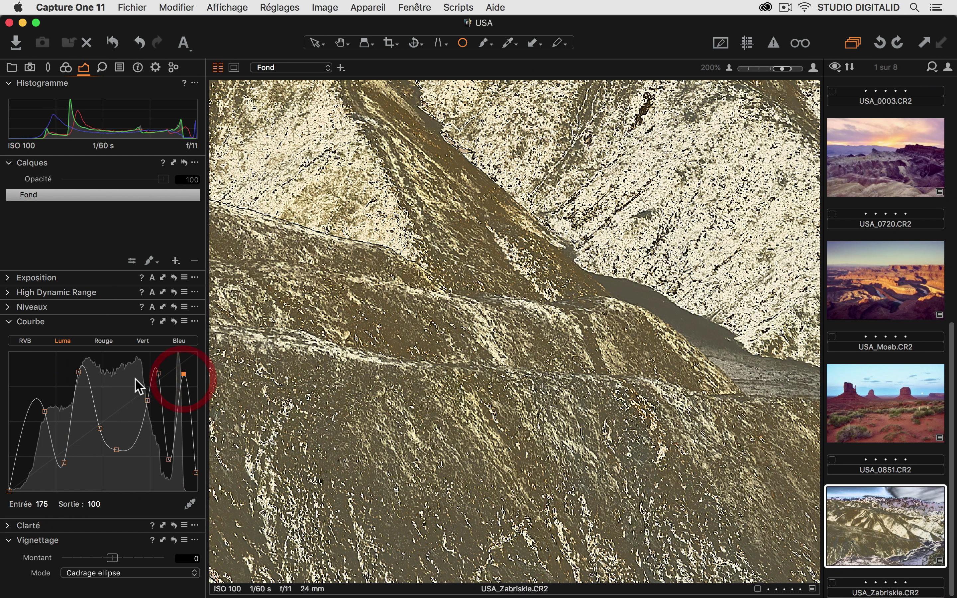
key(BackSpace)
click(157, 373)
key(BackSpace)
click(147, 401)
key(BackSpace)
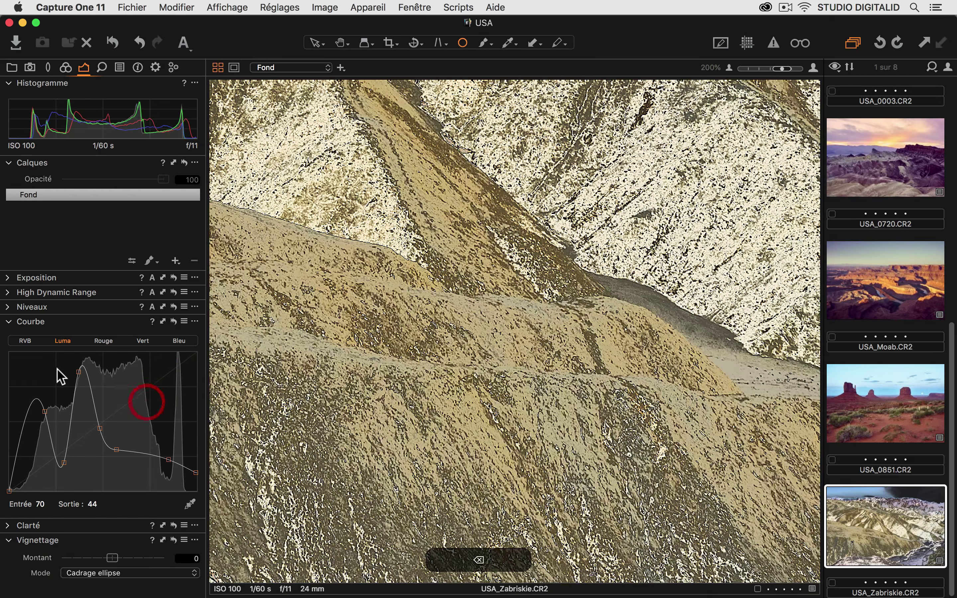
click(78, 372)
key(BackSpace)
click(100, 428)
key(BackSpace)
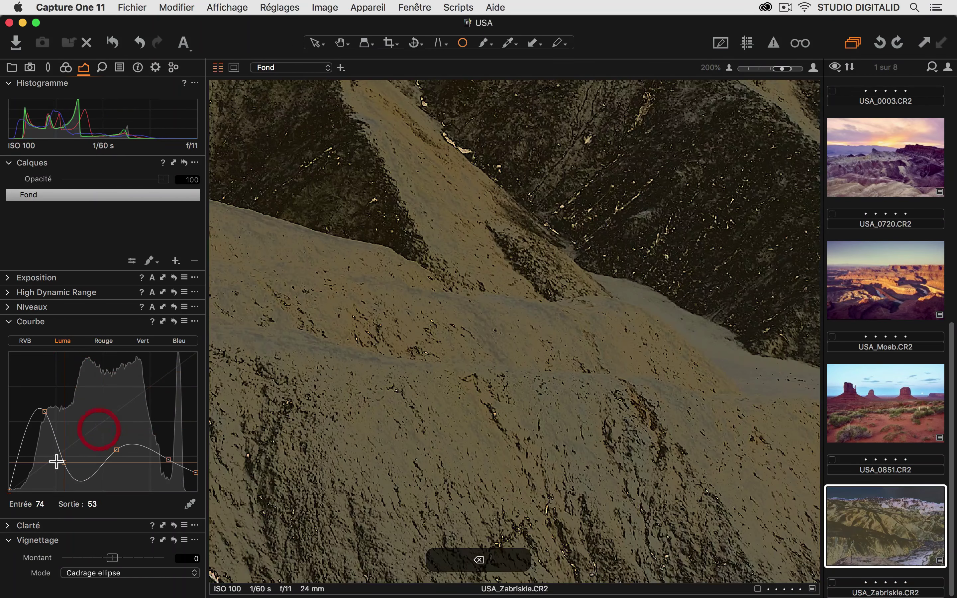
click(64, 461)
key(BackSpace)
click(45, 412)
key(BackSpace)
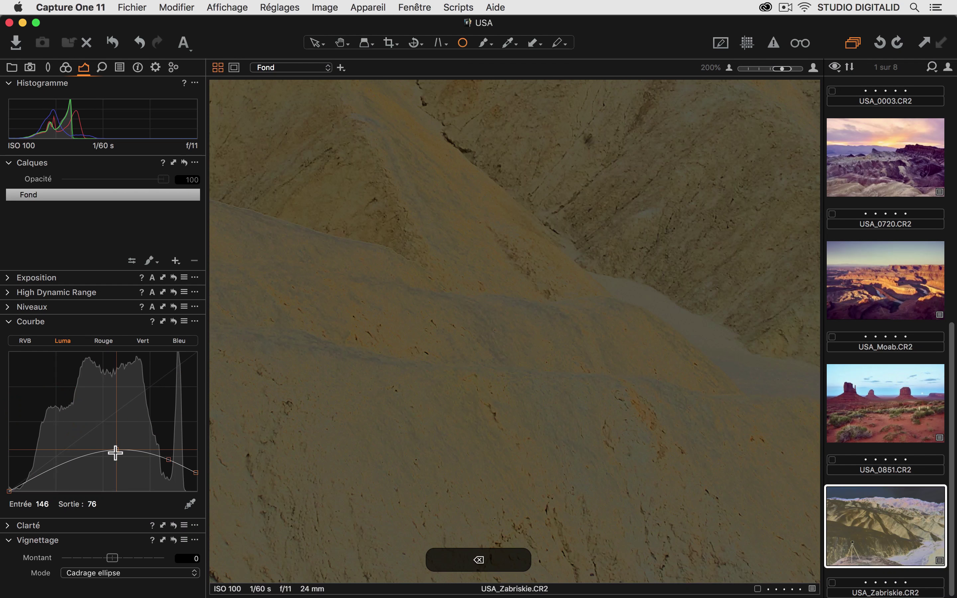
click(116, 450)
click(165, 460)
key(BackSpace)
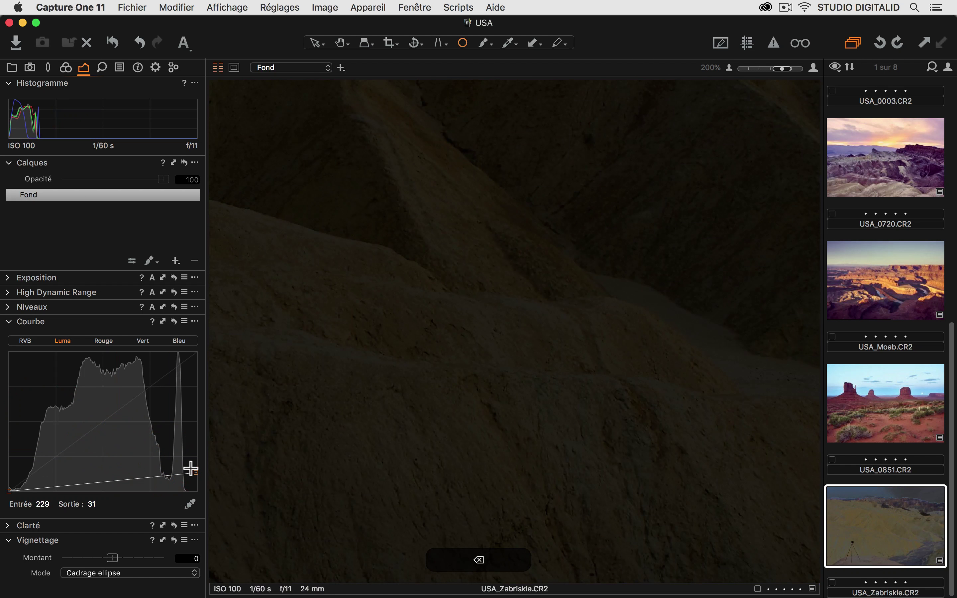
drag(195, 473, 197, 382)
drag(218, 300, 245, 288)
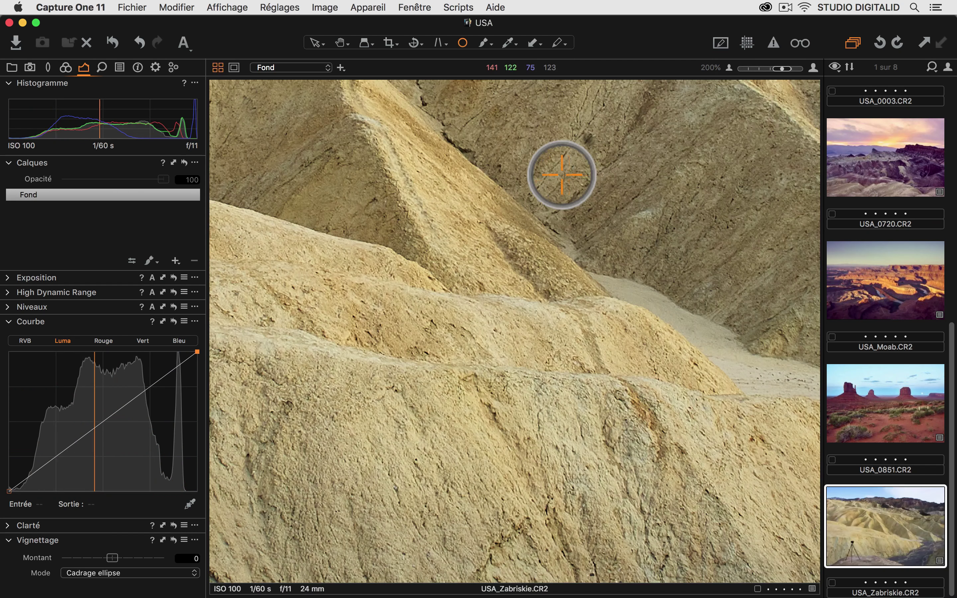
Remove the remaining dust spot on the shaded slope to the right of the central gully.
key(space)
drag(555, 171, 493, 409)
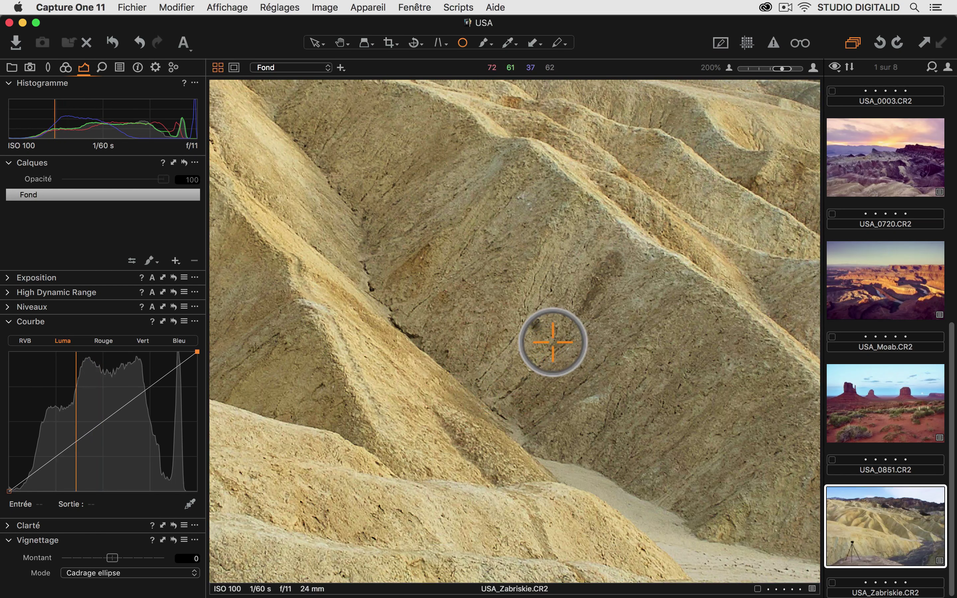
click(526, 326)
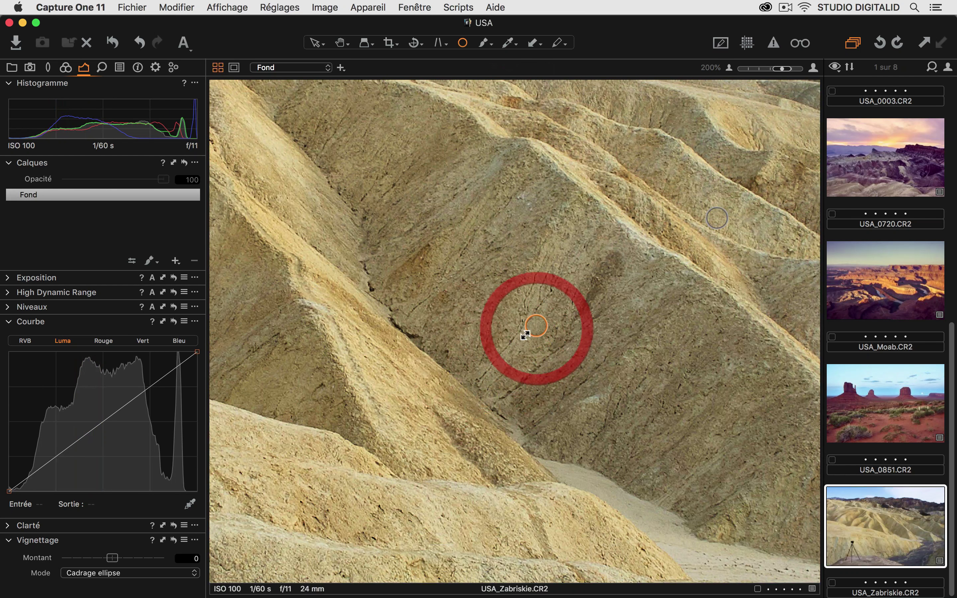
Examine the sky, hills and foreground tripod area of USA_Zabriskie.CR2 at 100% with the normal curve.
click(777, 68)
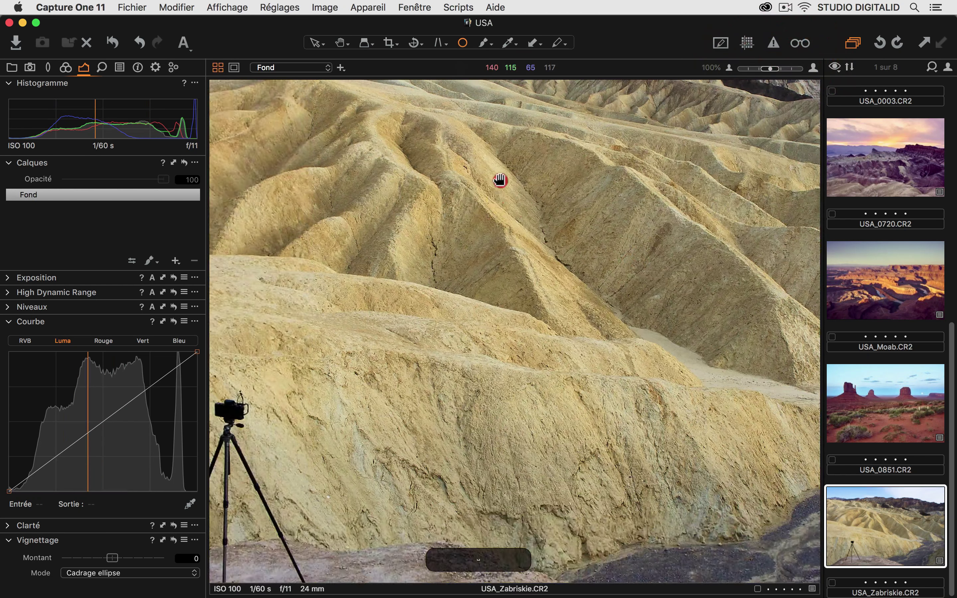
click(502, 174)
click(567, 386)
click(555, 367)
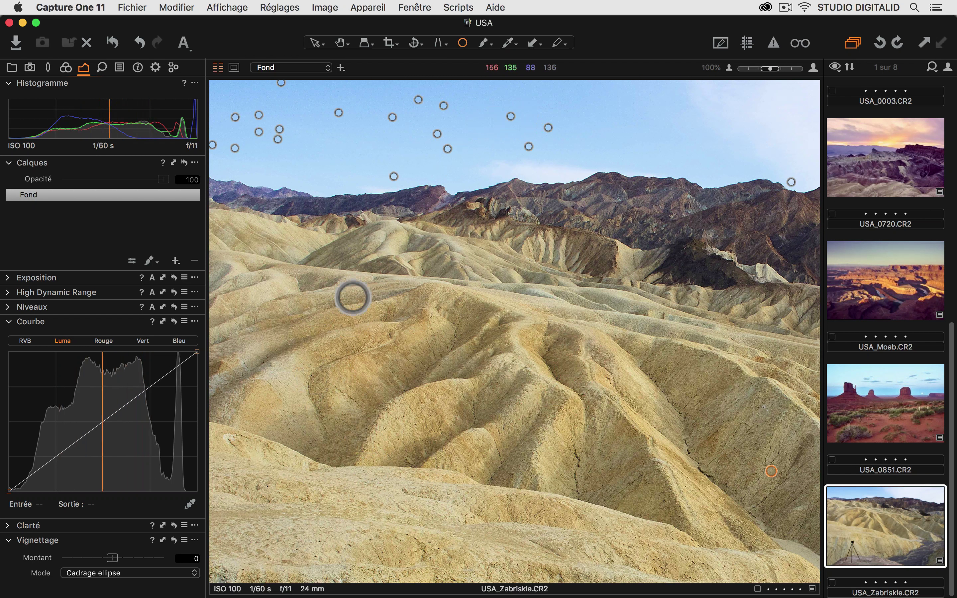
drag(495, 367, 421, 234)
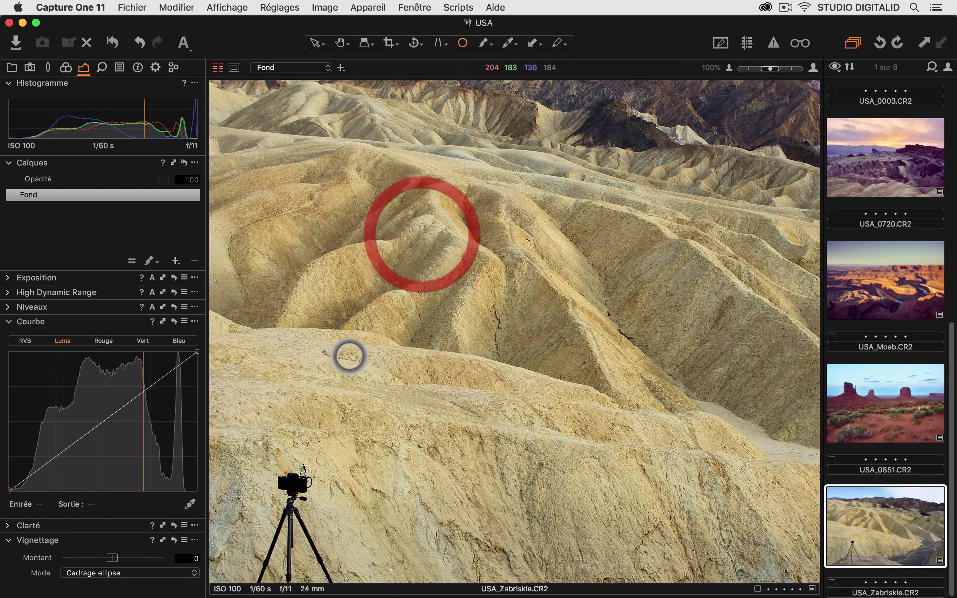
mouse_move(593, 393)
mouse_down()
mouse_move(497, 288)
mouse_move(397, 290)
mouse_move(384, 226)
mouse_move(374, 397)
mouse_move(619, 378)
mouse_up()
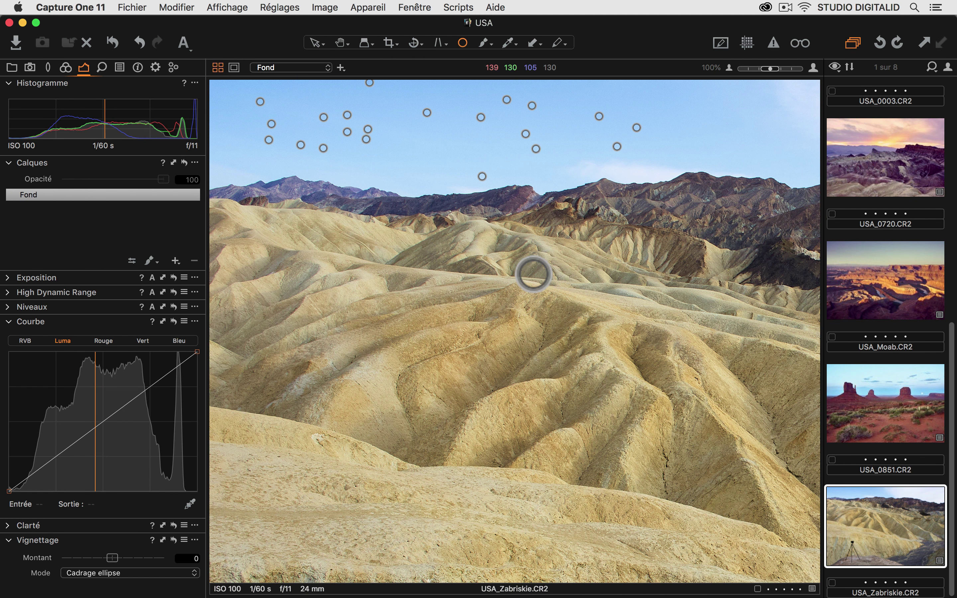
Copy the Poussière and Suppression Taches settings from USA_Zabriskie.CR2 and apply them to USA_0851.CR2, USA_Moab.CR2 and USA_0720.CR2.
click(101, 68)
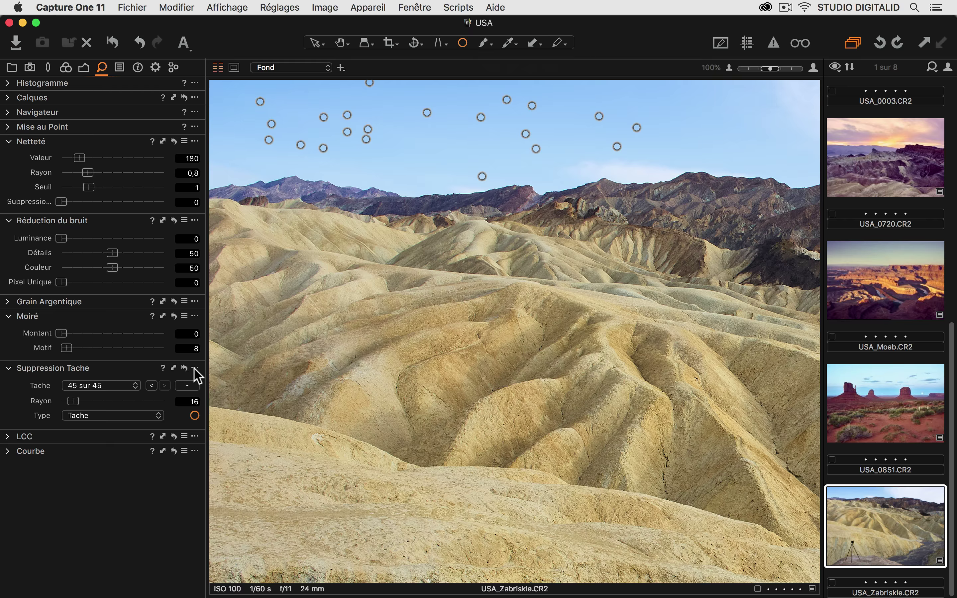
click(174, 381)
super+click(872, 402)
super+click(876, 306)
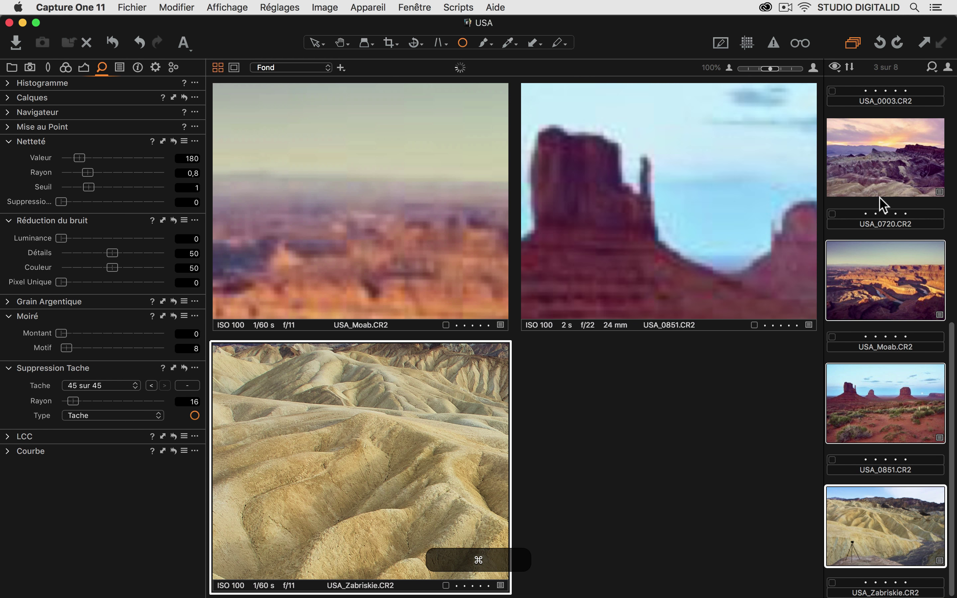
super+click(877, 168)
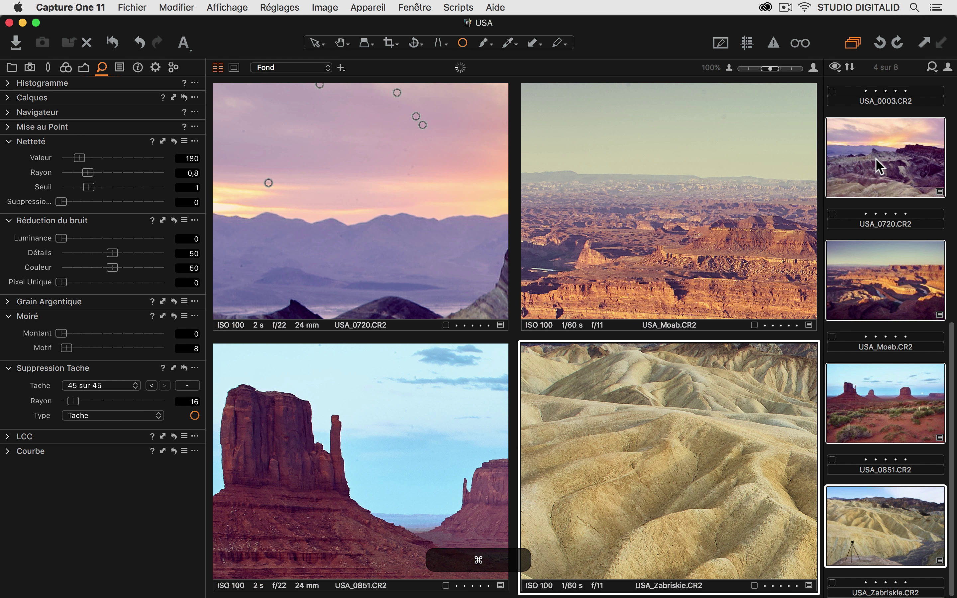
click(173, 368)
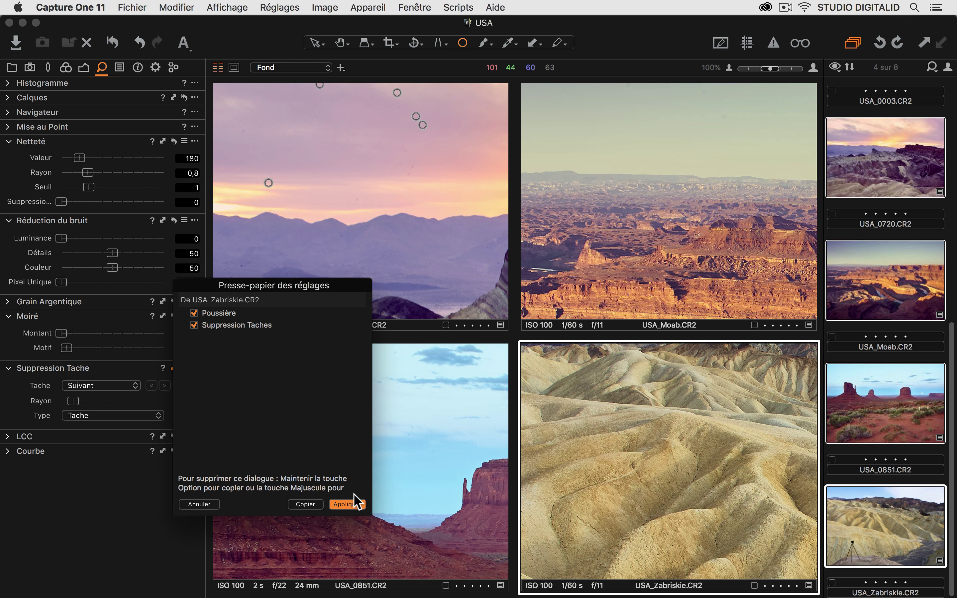
click(344, 504)
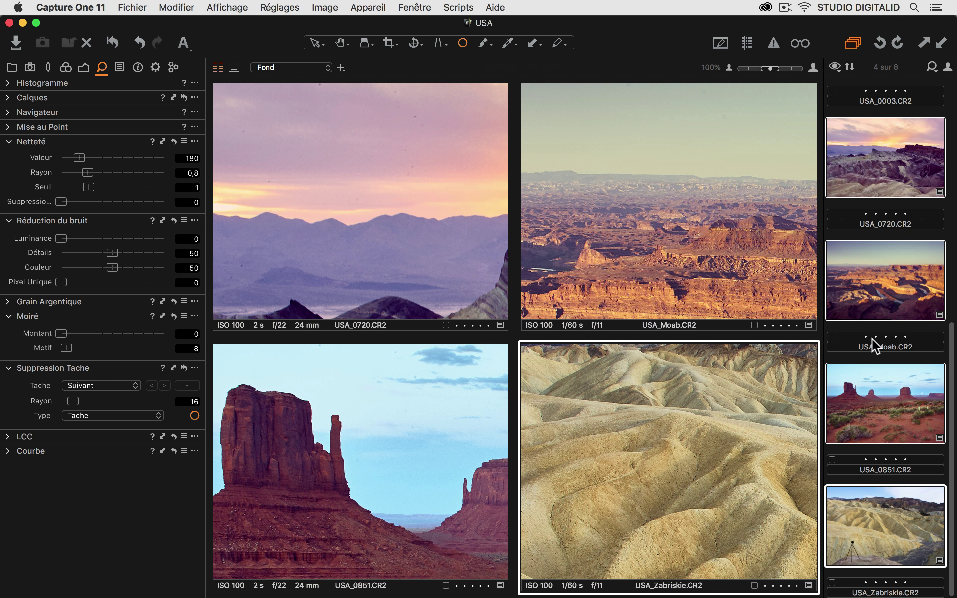
Display USA_Moab.CR2 and remove six remaining dust spots in its sky with spot removal at radius 16.
click(860, 287)
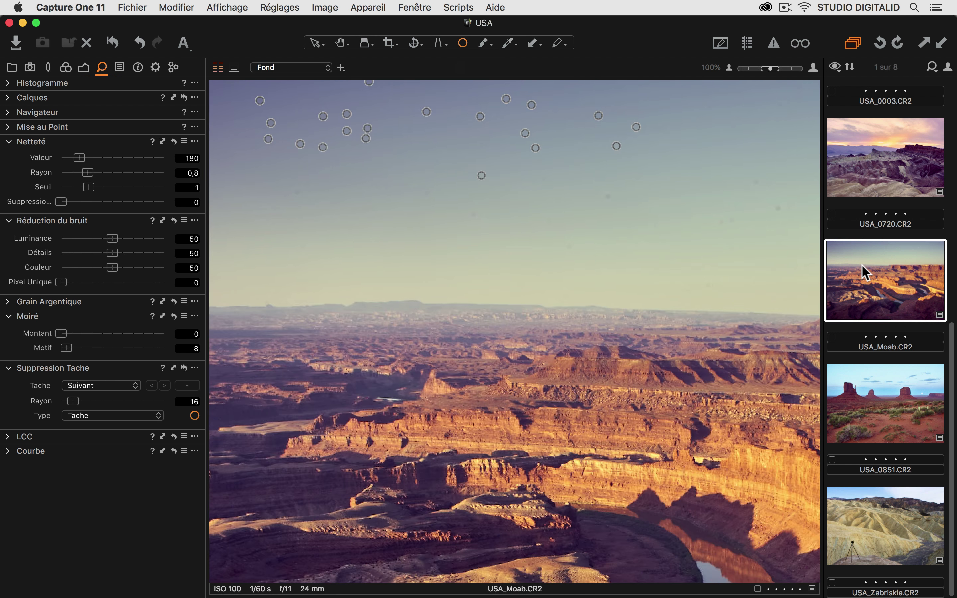
click(550, 318)
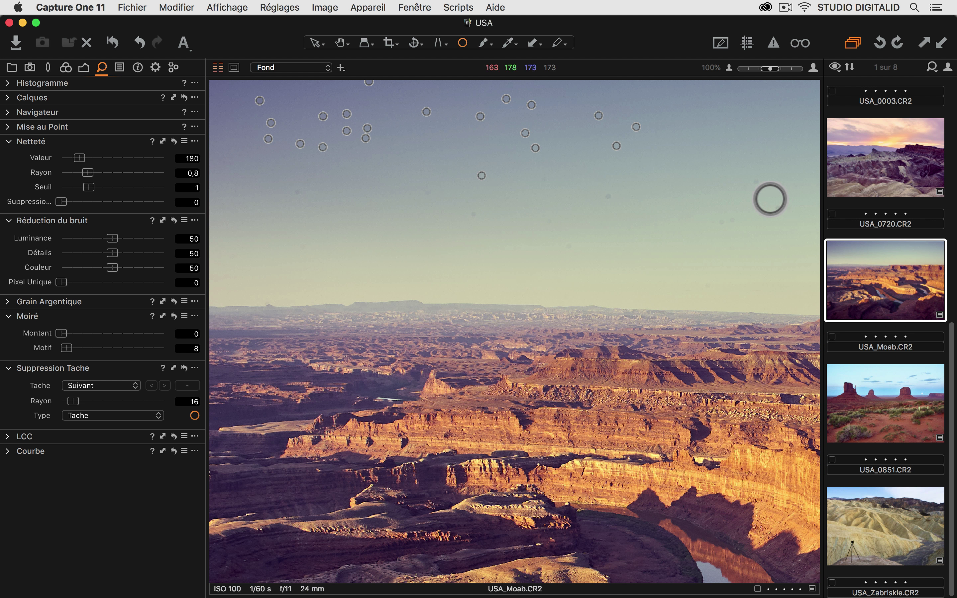
click(755, 182)
click(777, 182)
click(778, 209)
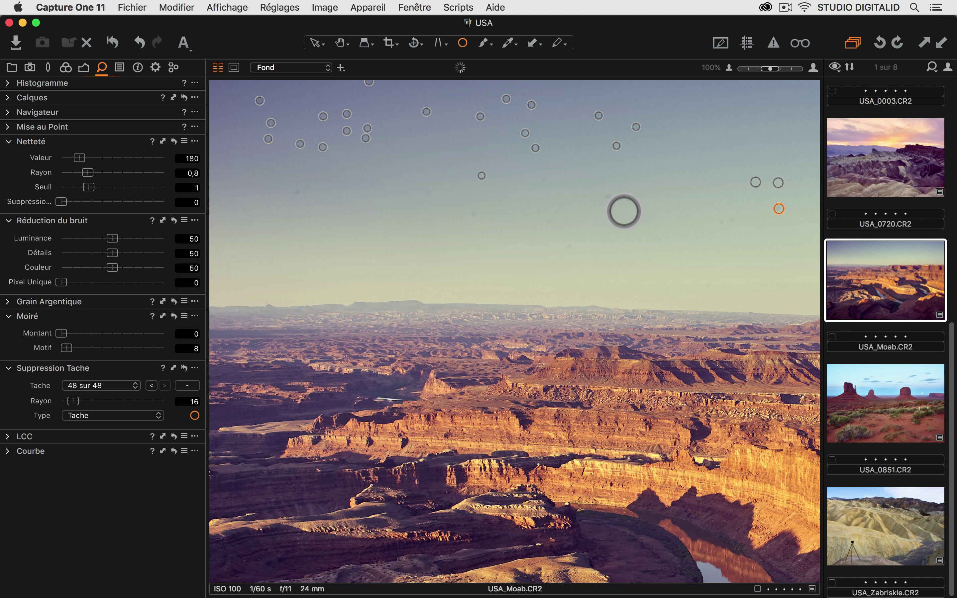
click(607, 196)
click(474, 214)
key(space)
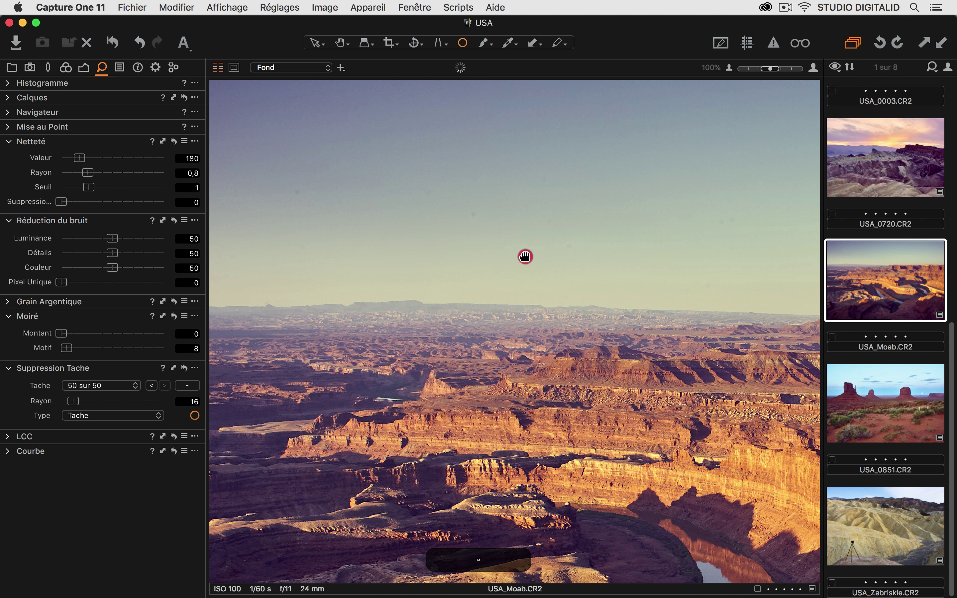
click(298, 191)
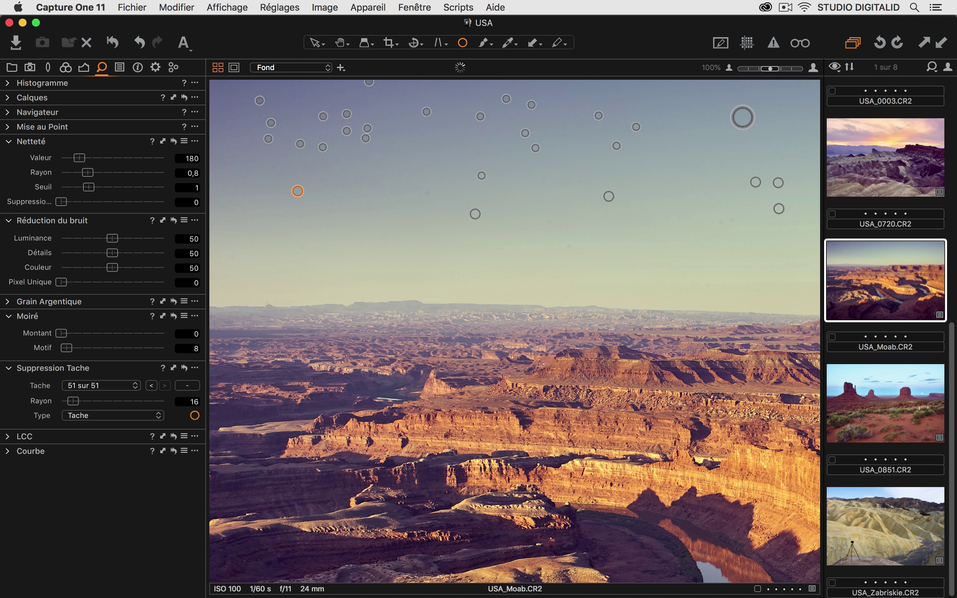
Examine the sky and horizon of USA_Moab.CR2 at 200% for remaining dust, then fit the whole image in view.
mouse_move(769, 68)
mouse_down()
mouse_move(758, 69)
mouse_move(782, 69)
mouse_up()
drag(426, 232, 681, 306)
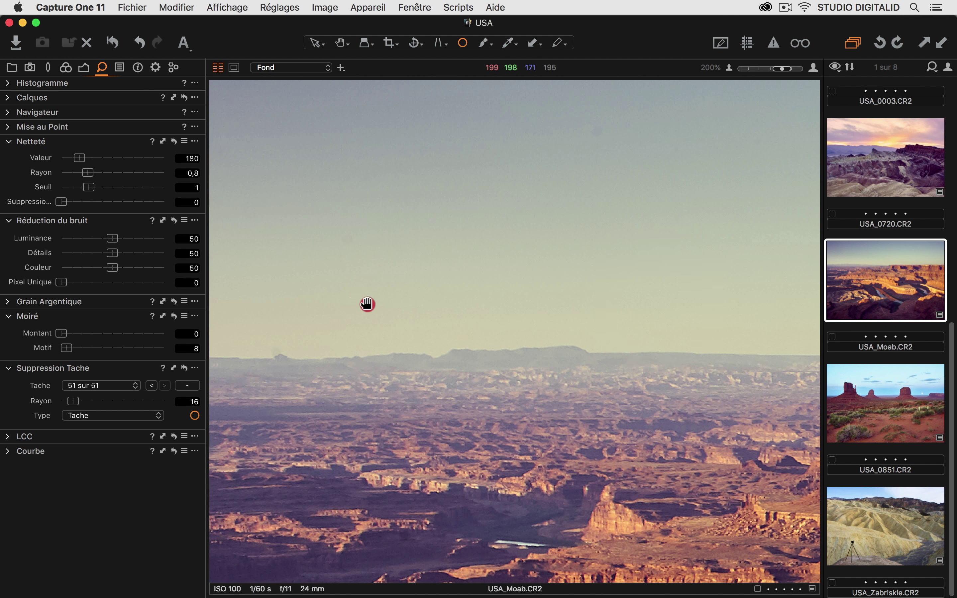
drag(369, 305, 499, 302)
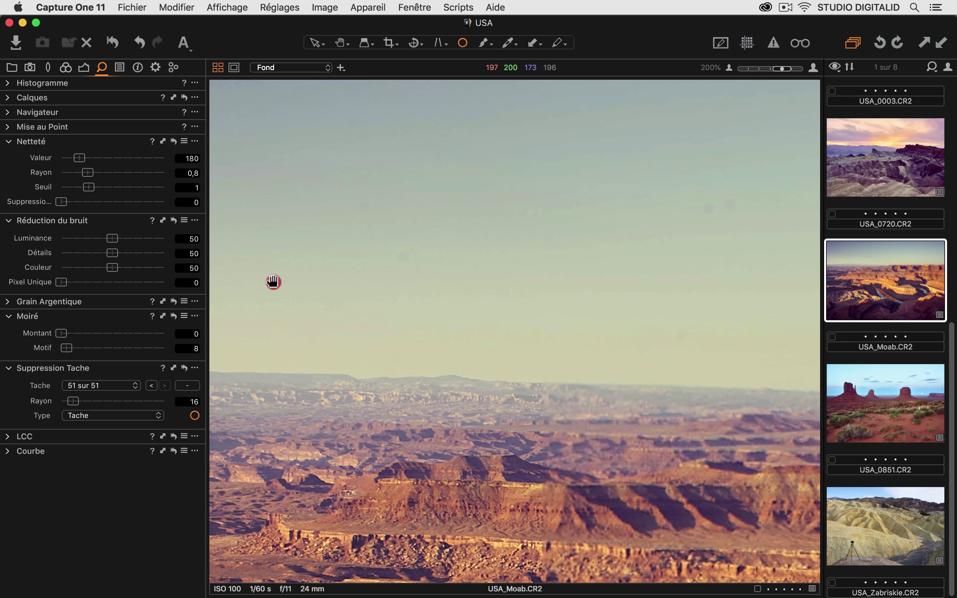
drag(273, 279, 416, 303)
drag(581, 276, 437, 261)
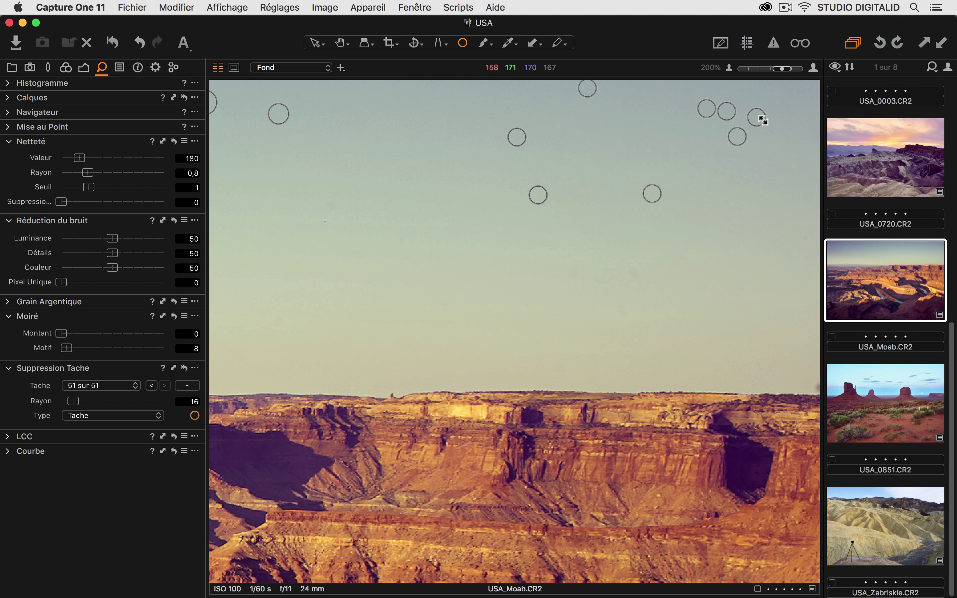
click(755, 67)
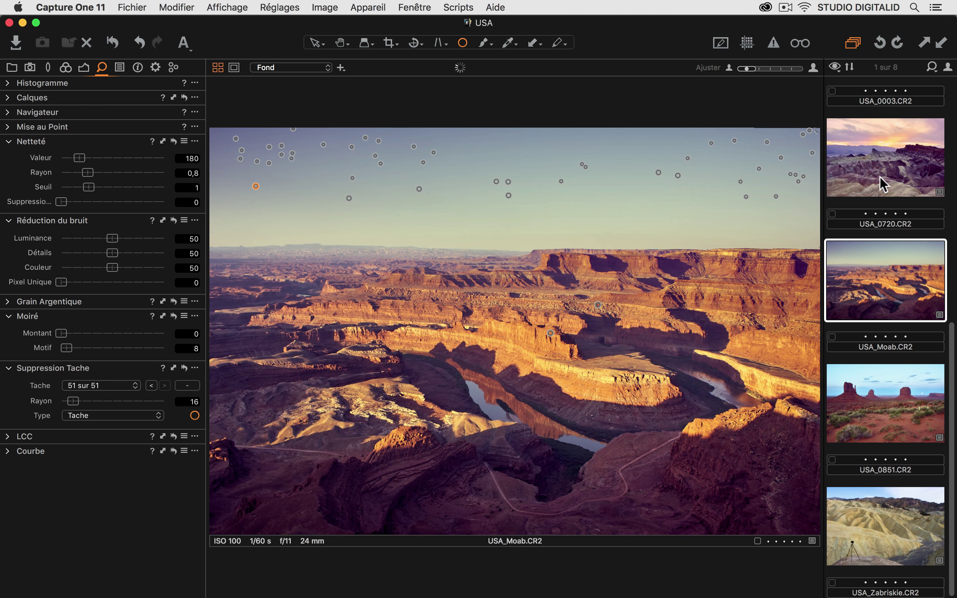
Apply the Poussière and Suppression Taches settings of USA_Moab.CR2 to USA_0720.CR2, USA_0851.CR2 and USA_Zabriskie.CR2, and display USA_0851.CR2 alone.
click(877, 158)
click(869, 299)
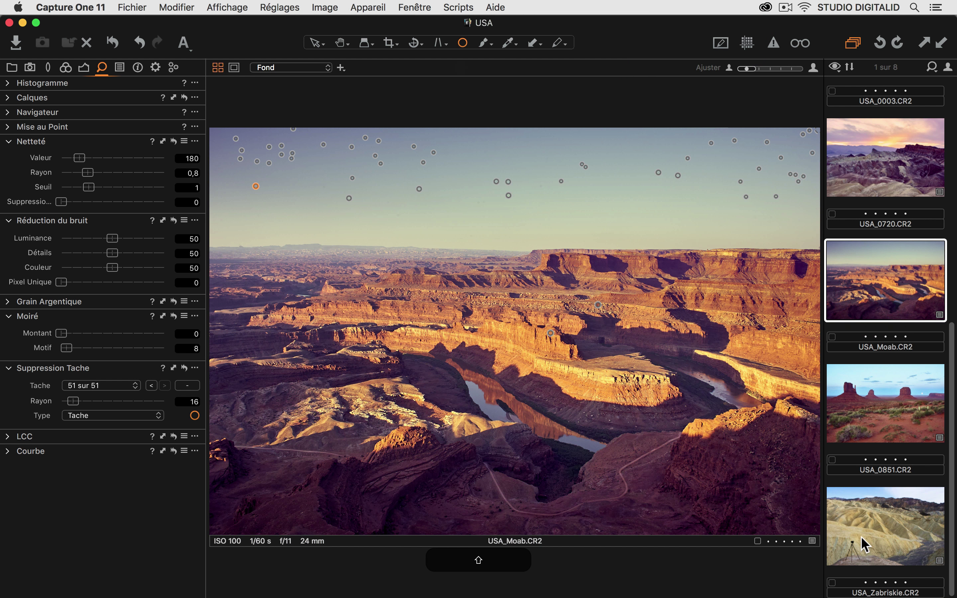
shift+super+click(888, 400)
super+click(869, 506)
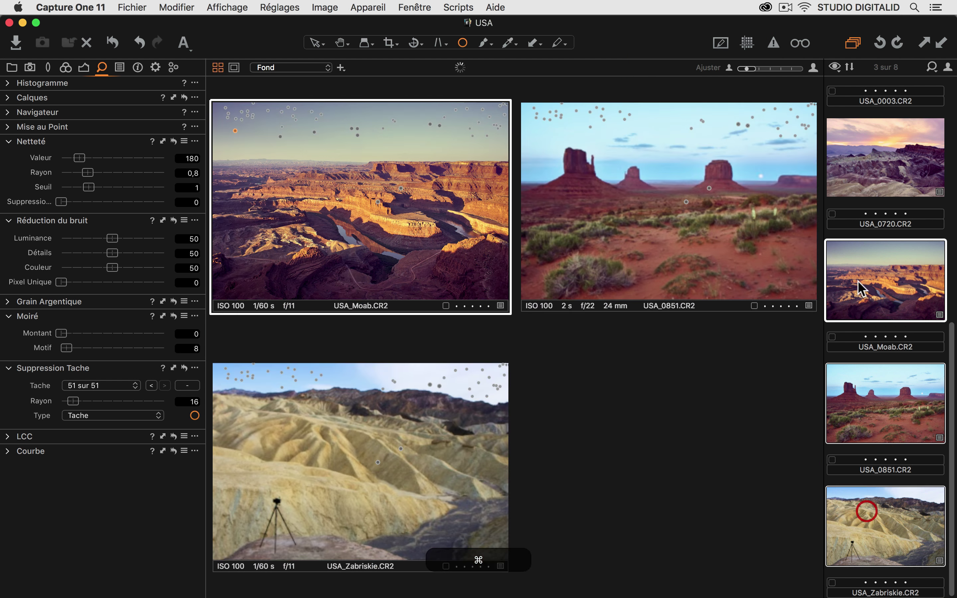
super+click(868, 164)
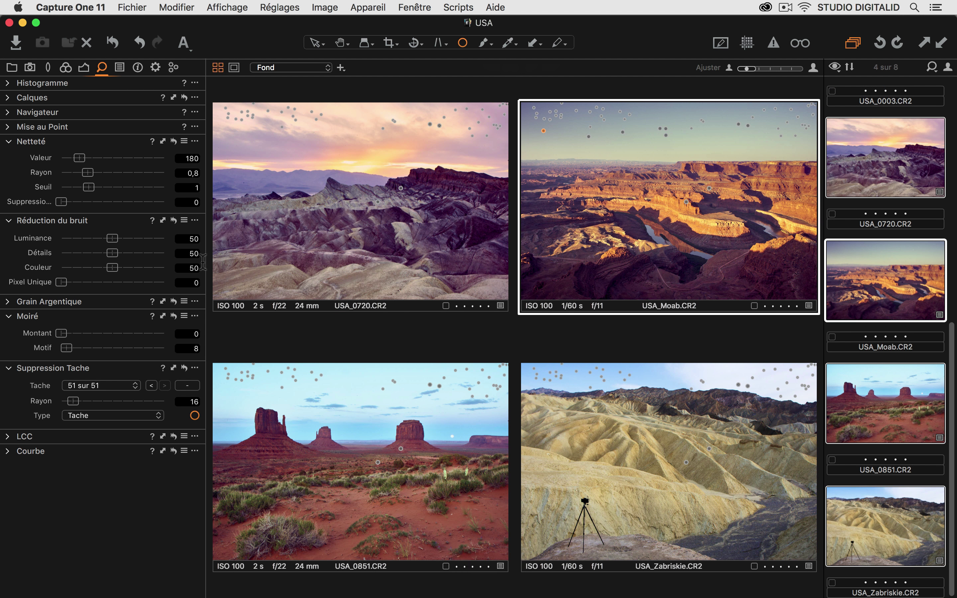
click(173, 368)
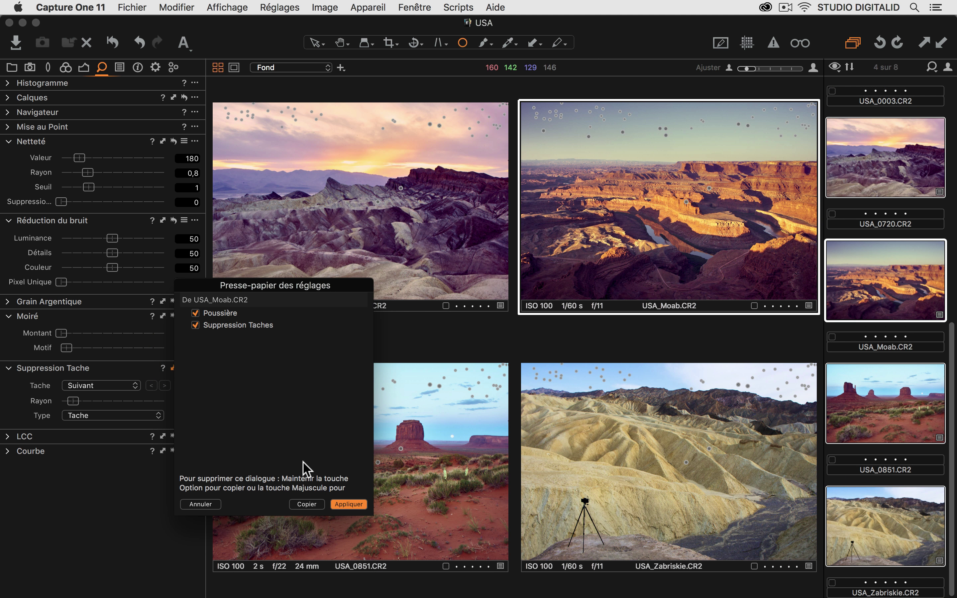
click(347, 504)
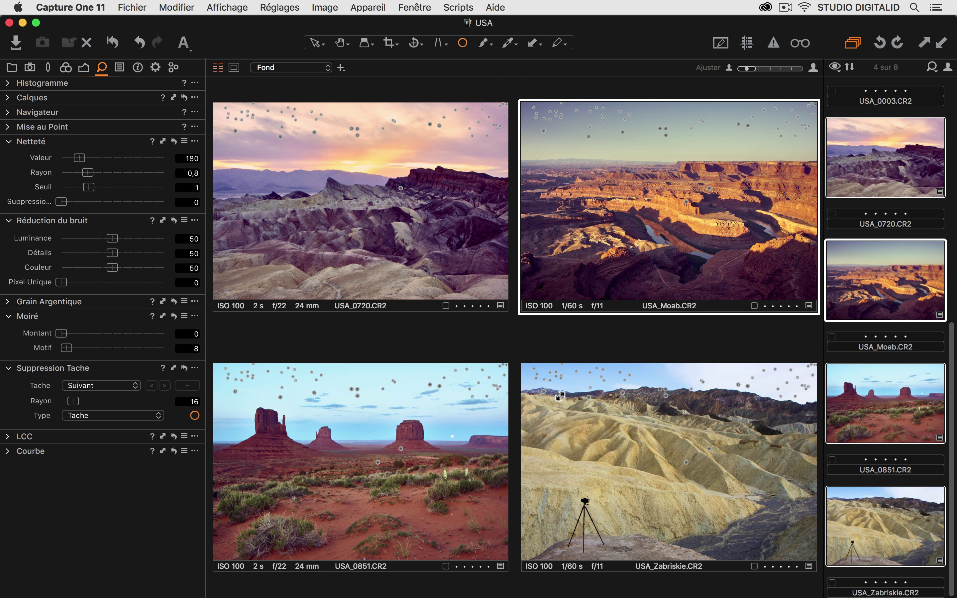
click(866, 327)
click(859, 371)
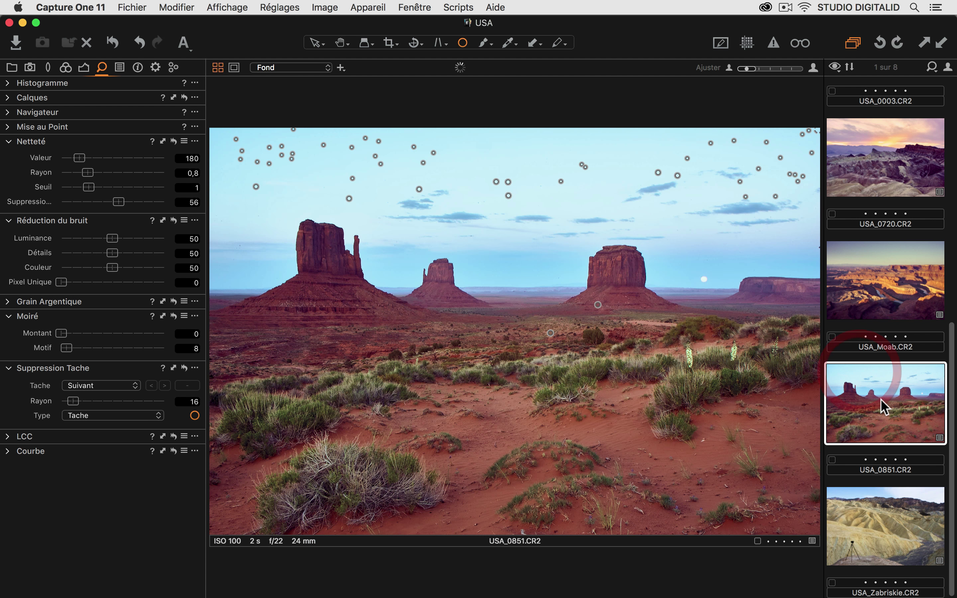
Remove the dust spot in the sky beside the largest butte of USA_0851.CR2 with spot removal at radius 16.
click(516, 259)
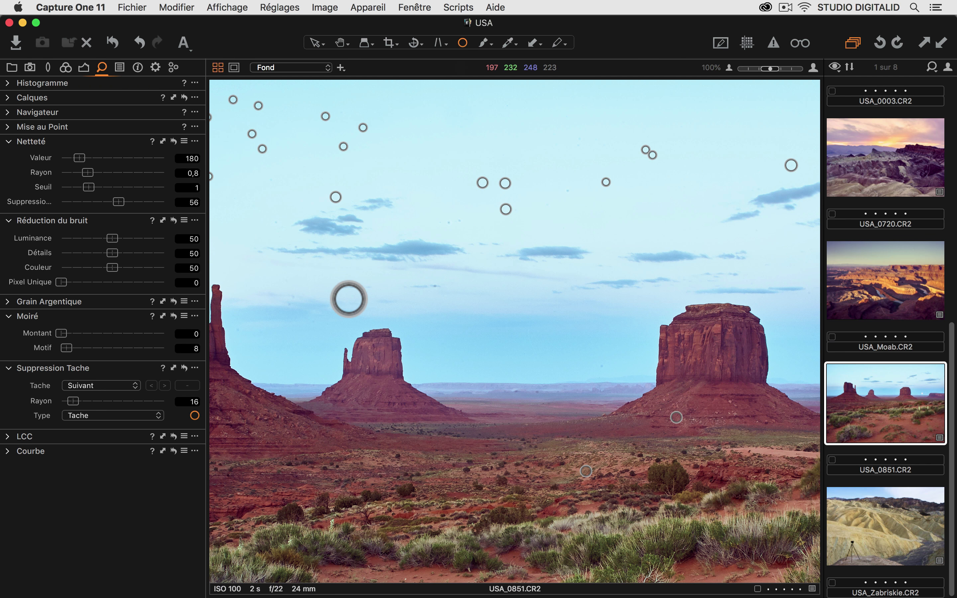
drag(512, 291, 537, 291)
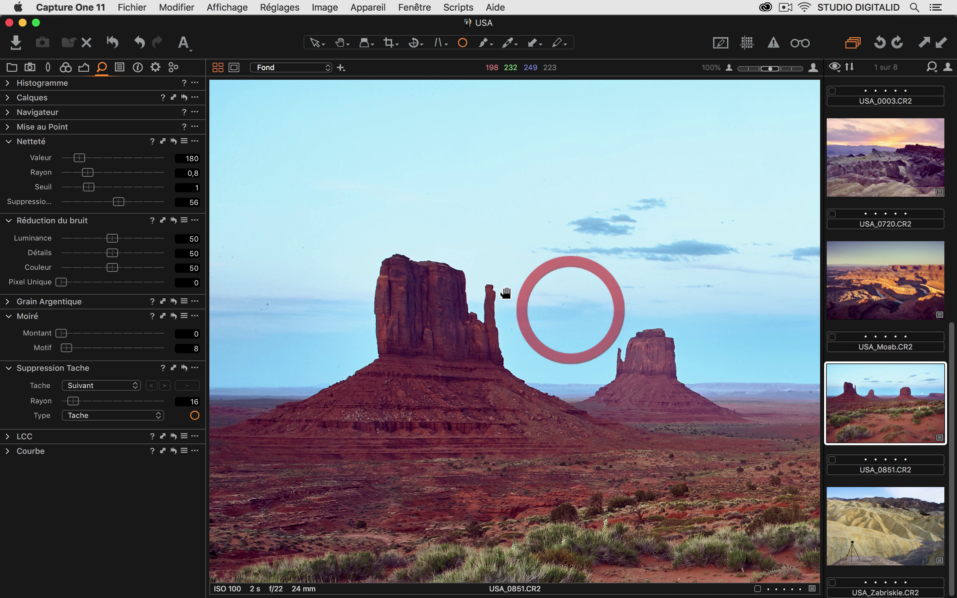
drag(347, 332, 317, 331)
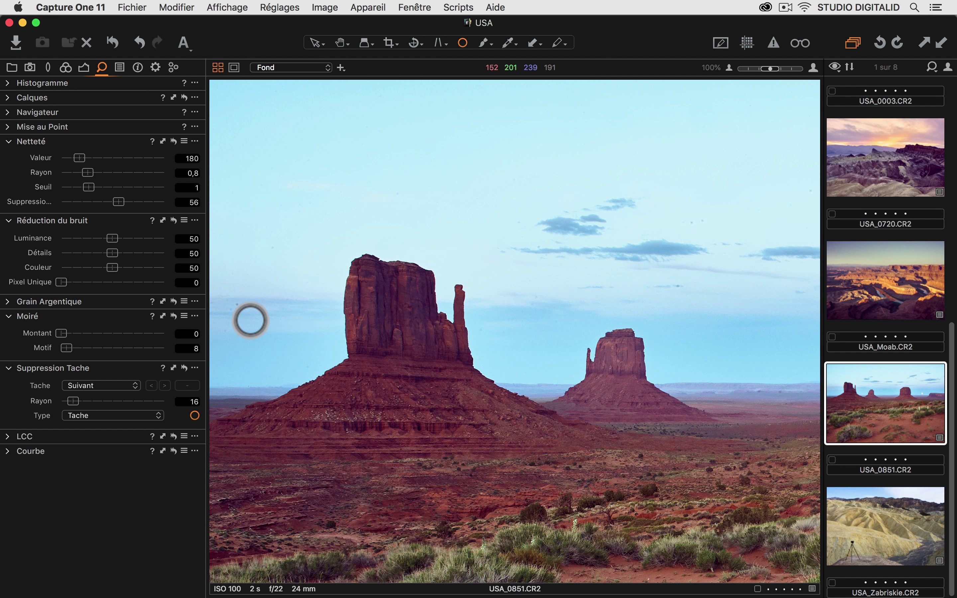
click(237, 304)
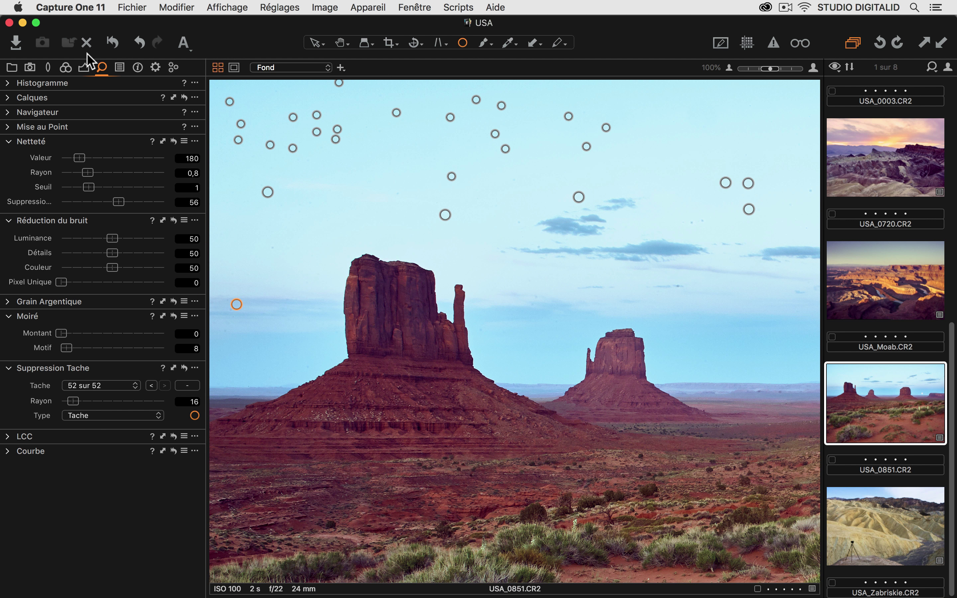
Apply the Tache et Poussiere curve preset to USA_0851.CR2 to reveal the remaining dust.
click(84, 67)
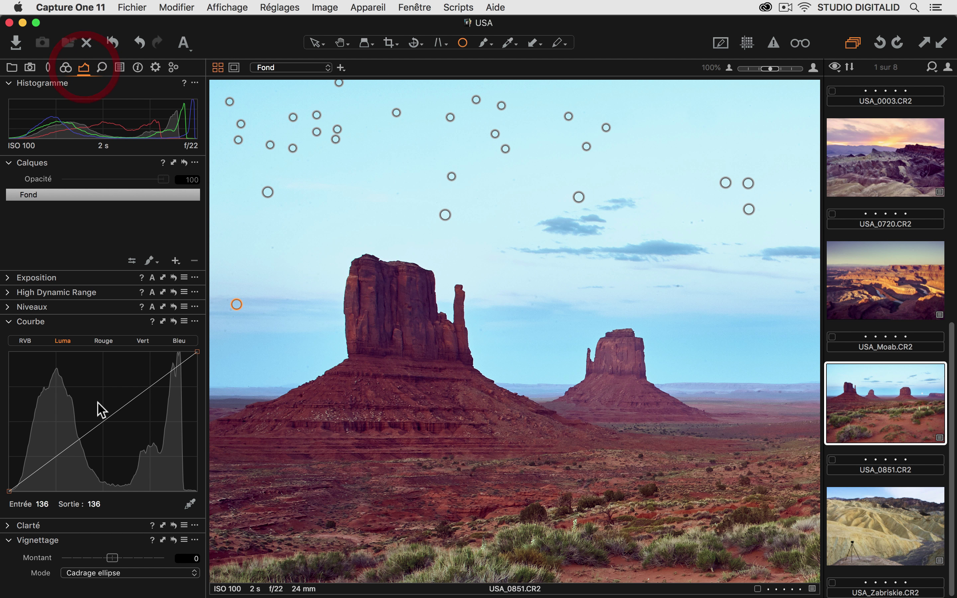
click(182, 322)
click(202, 376)
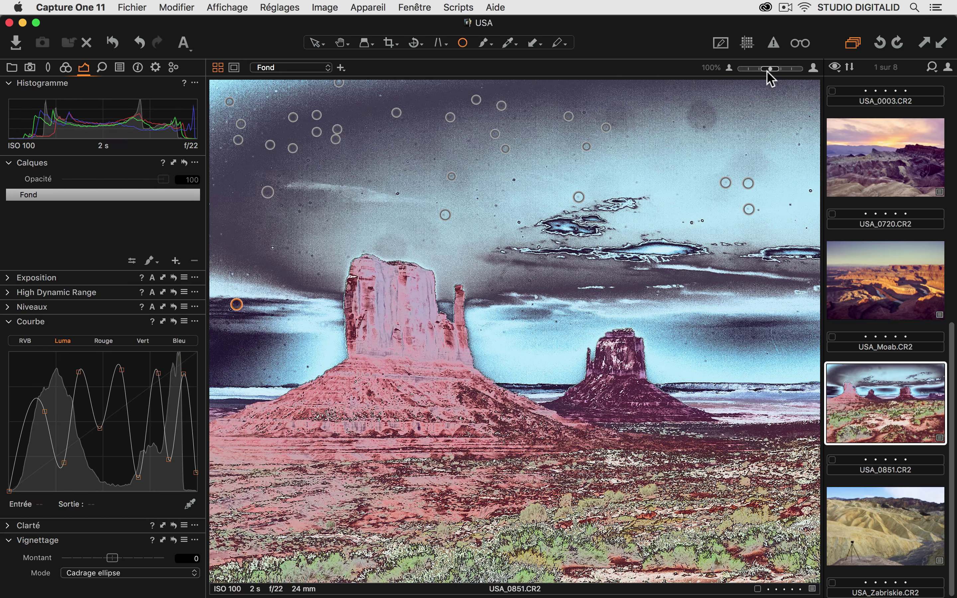
Remove the dust spots revealed in the sky between the buttes of USA_0851.CR2 with spot removal.
click(778, 70)
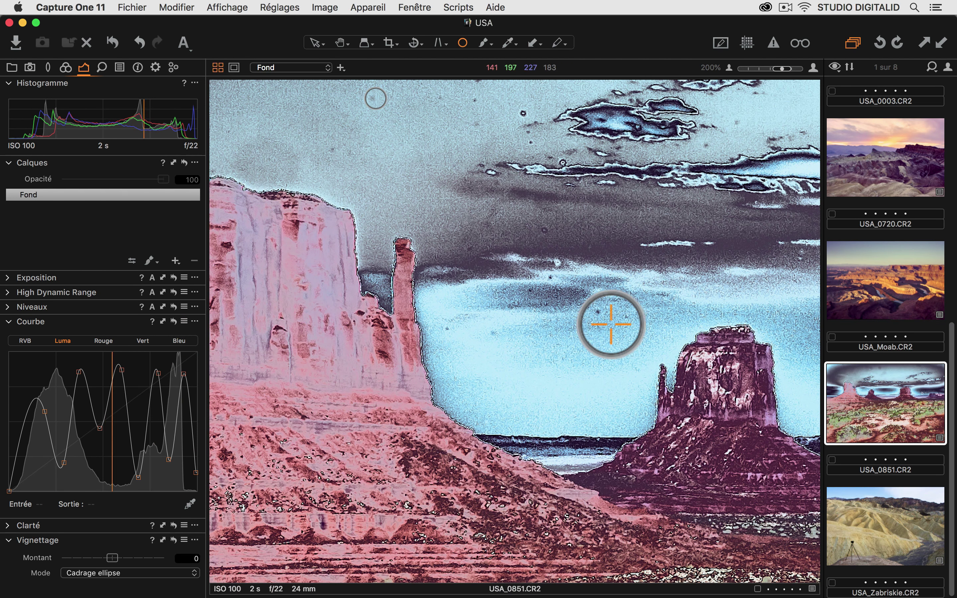
click(598, 312)
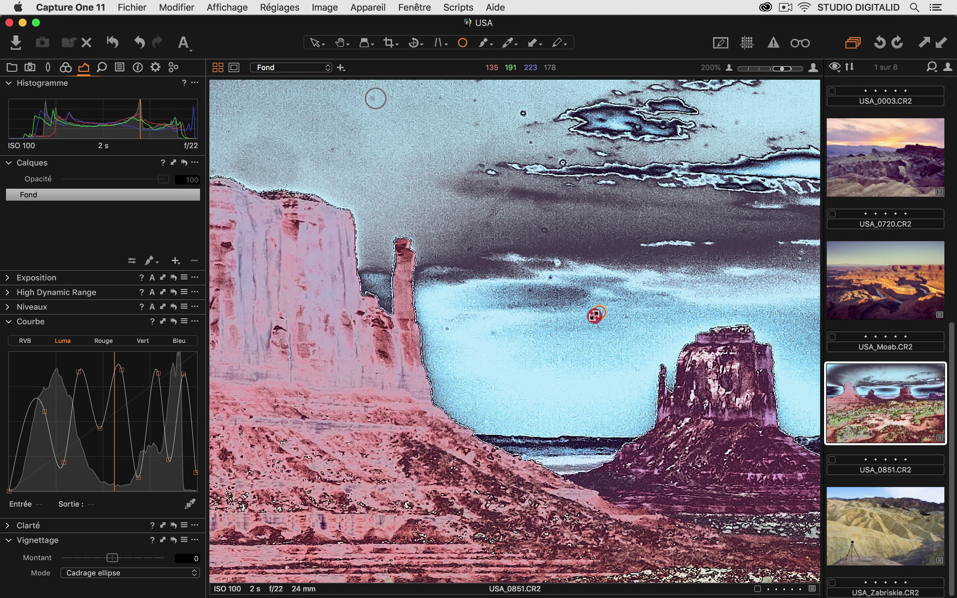
drag(593, 315, 494, 161)
key(space)
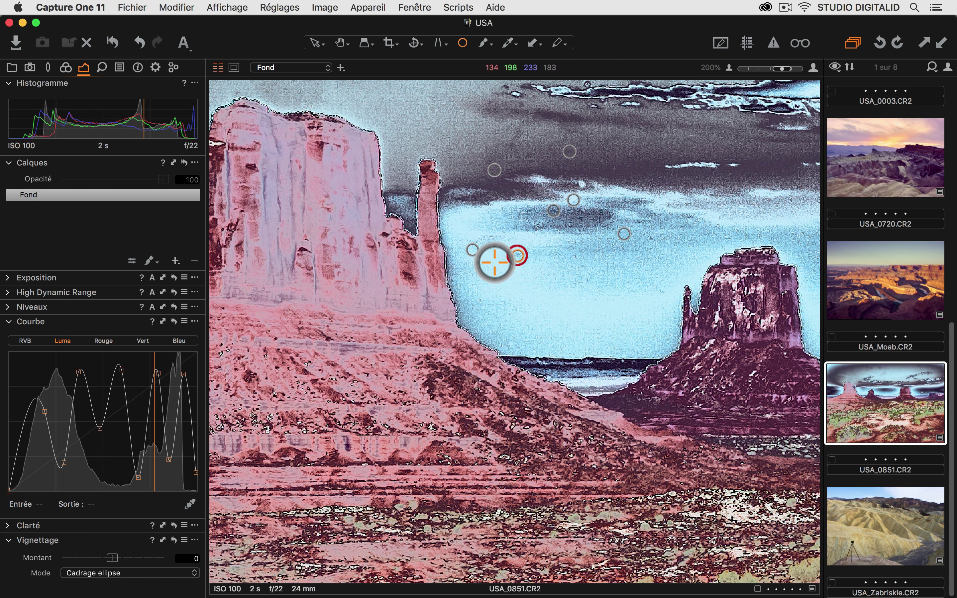
key(super+minus)
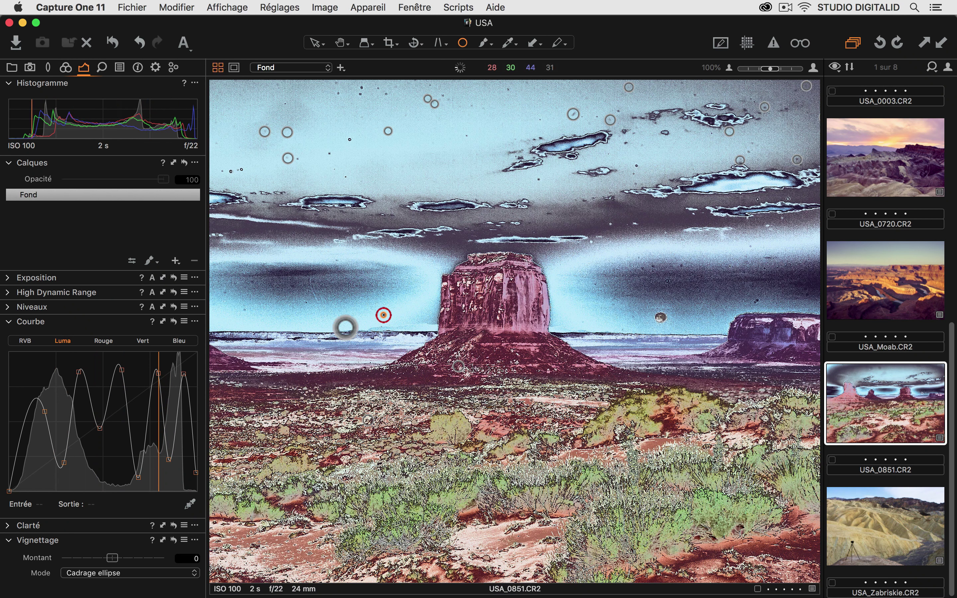
click(268, 297)
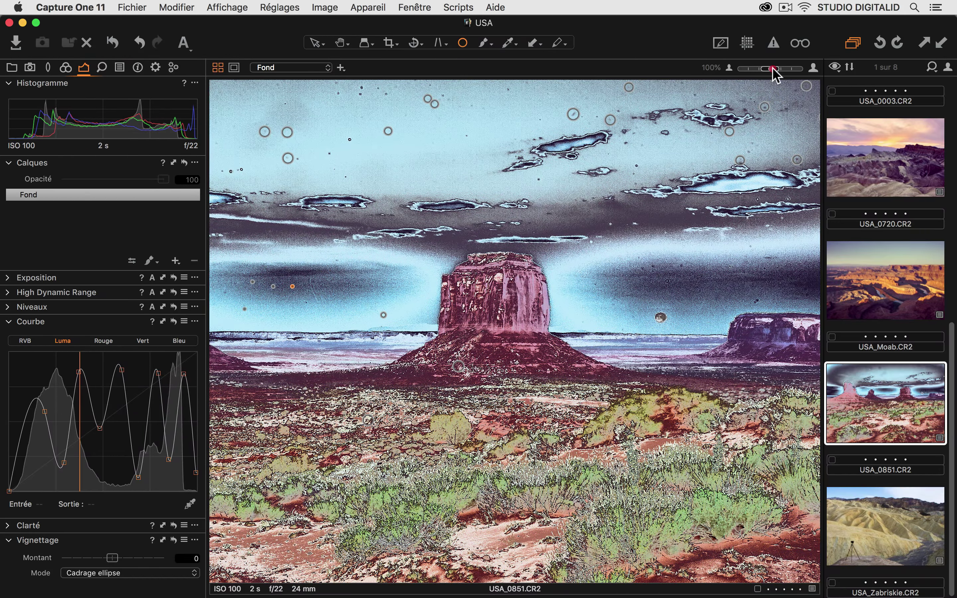
Remove the dust spots in the sky above the flat mesa beyond the moon at 200% with spot removal.
drag(773, 68, 781, 68)
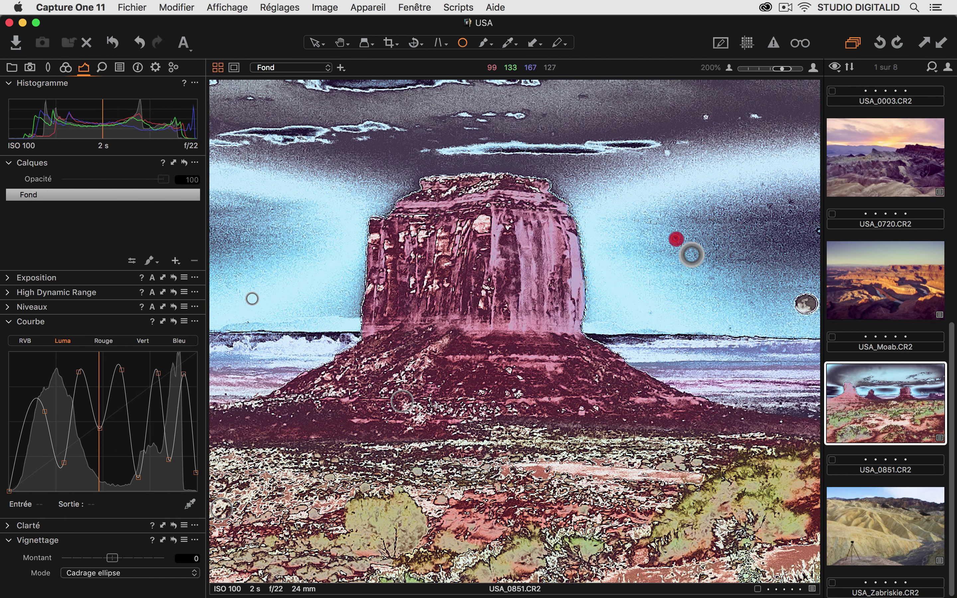
drag(676, 238, 501, 269)
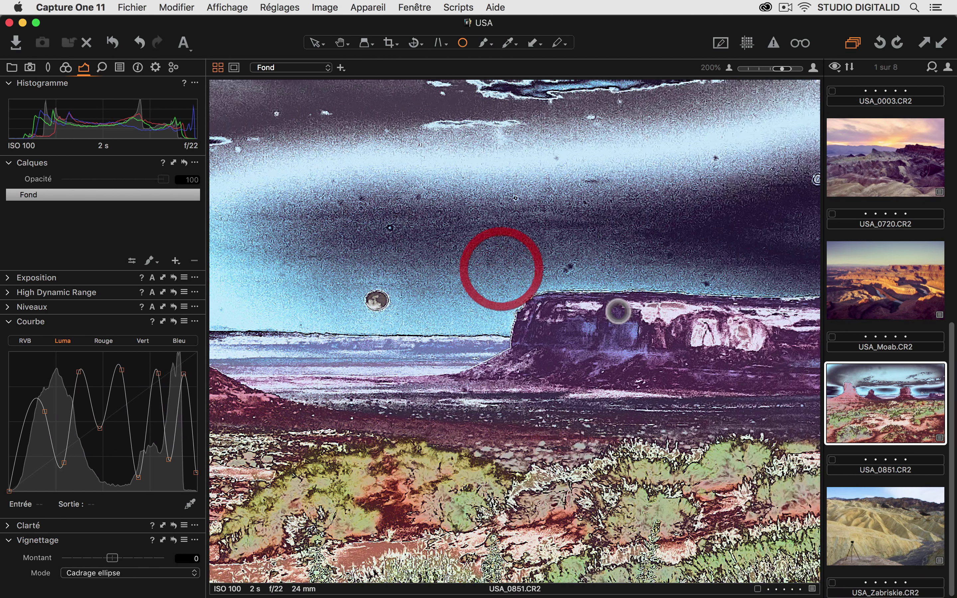
click(567, 267)
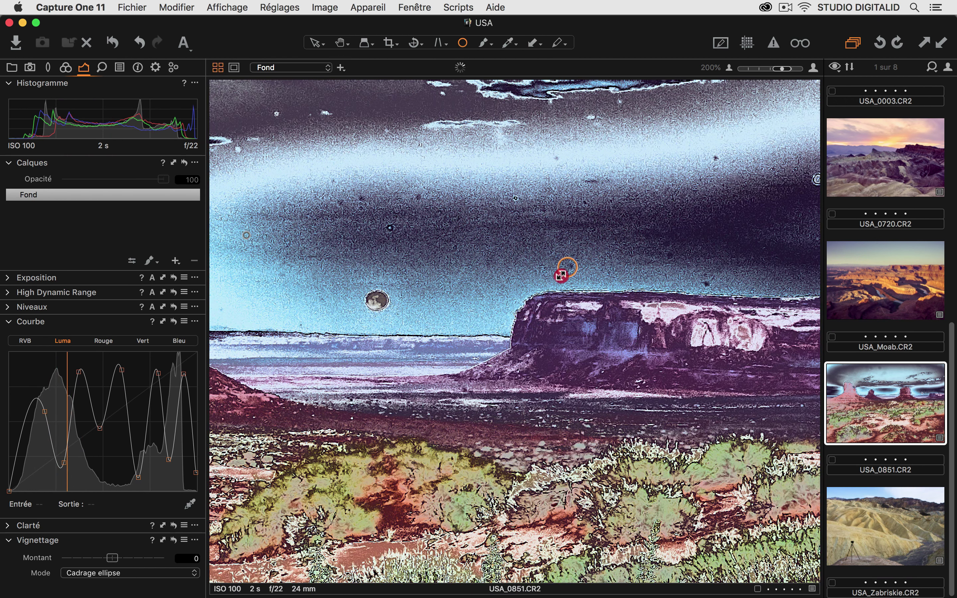
click(560, 275)
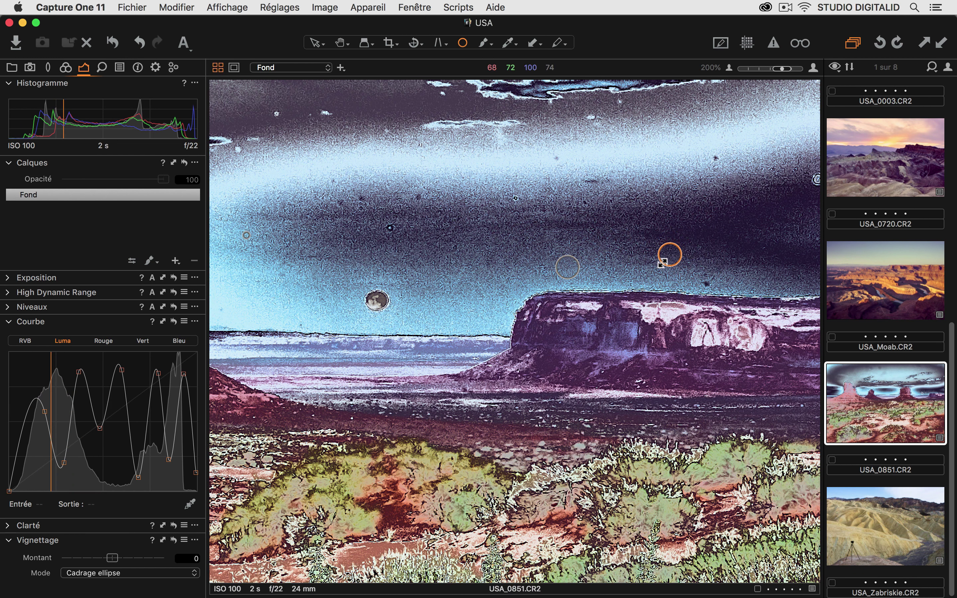
click(669, 254)
click(715, 158)
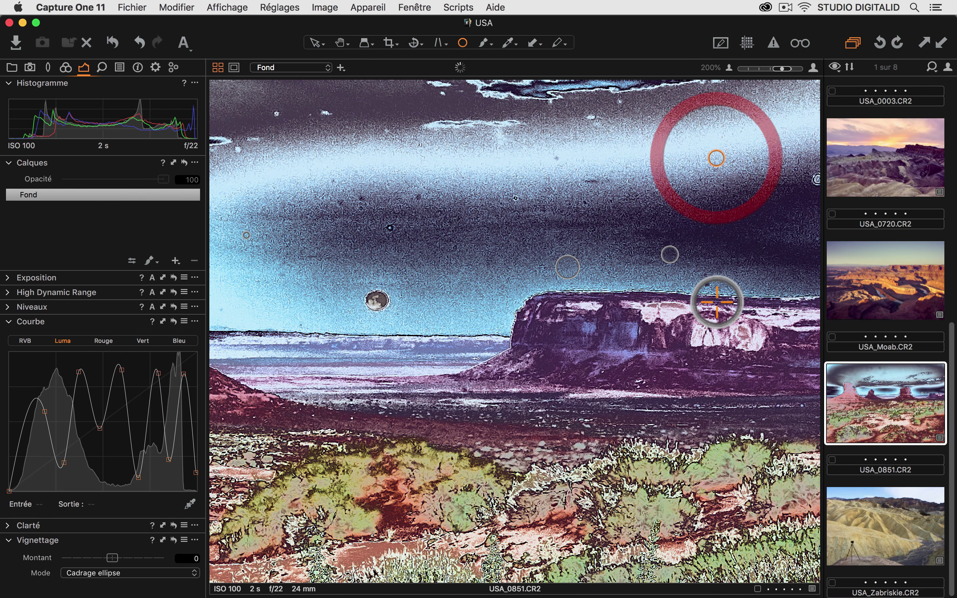
click(705, 284)
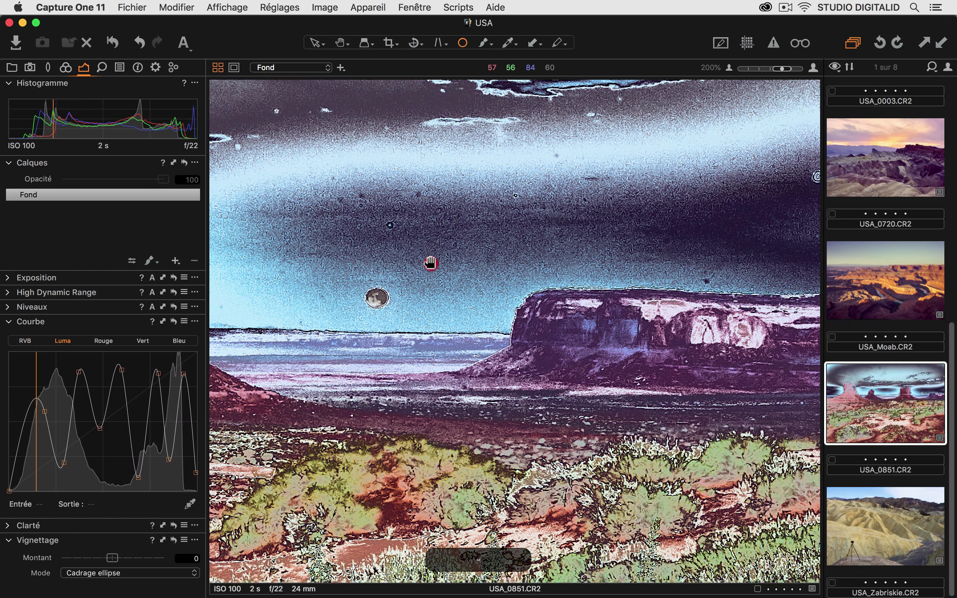
Check the sky around the middle butte, reset the dust-revealing curve and fit the whole image in view.
drag(393, 337, 519, 293)
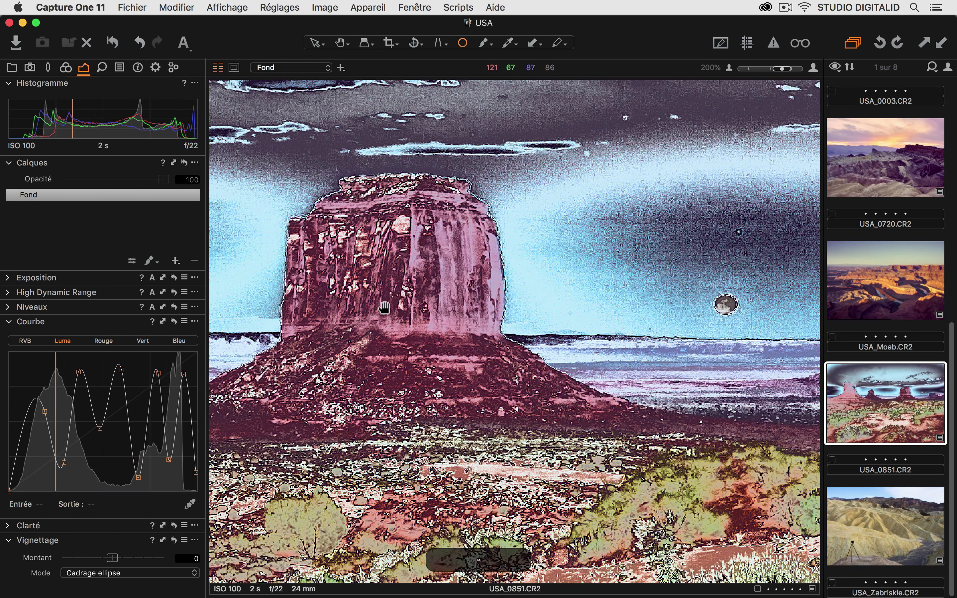
drag(445, 315, 666, 328)
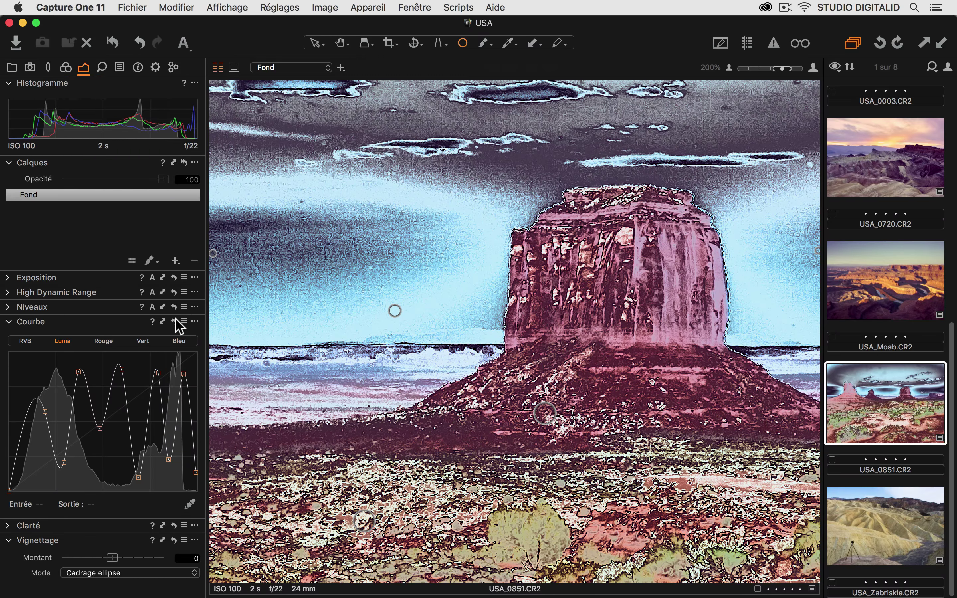
click(184, 321)
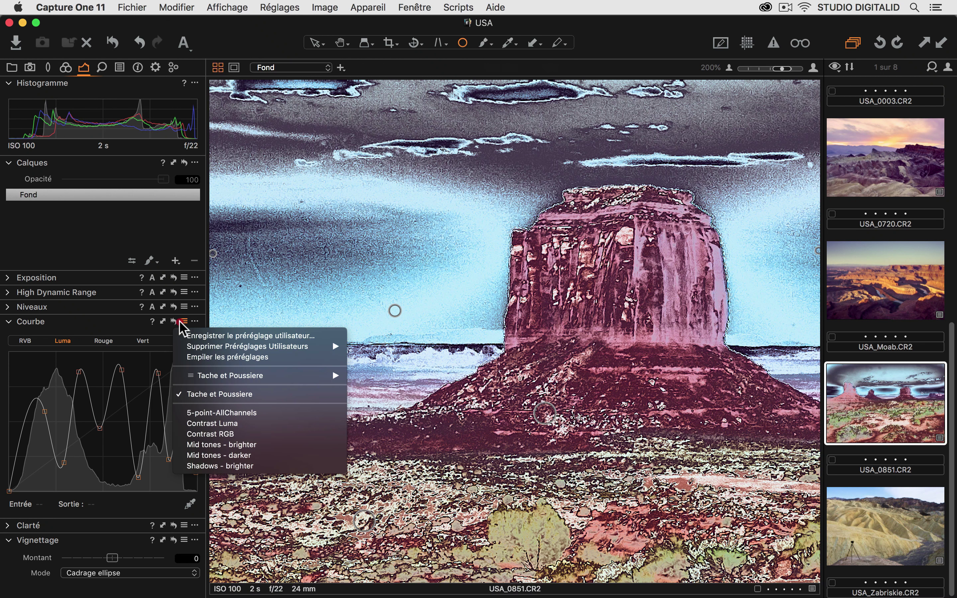
click(173, 321)
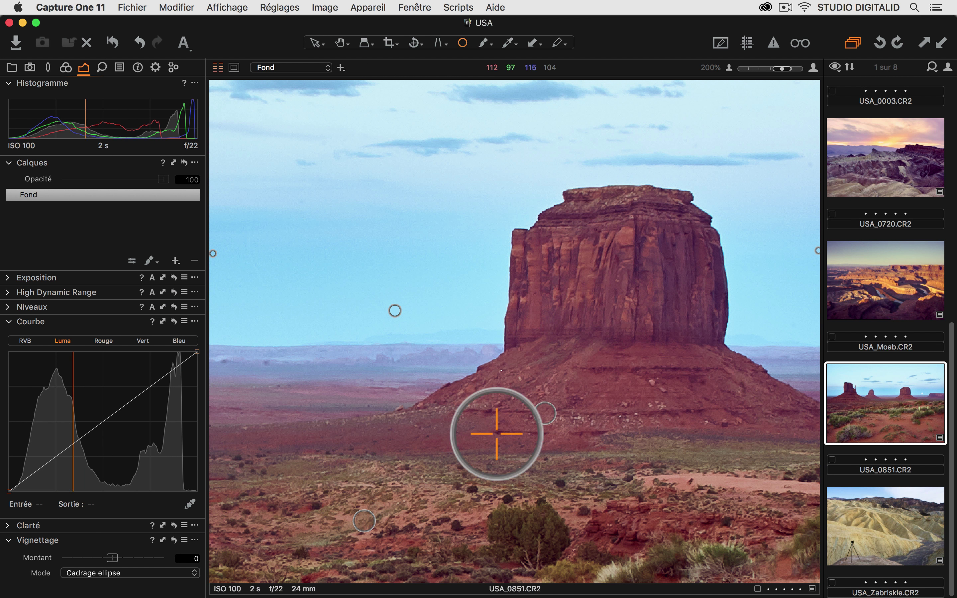
click(729, 69)
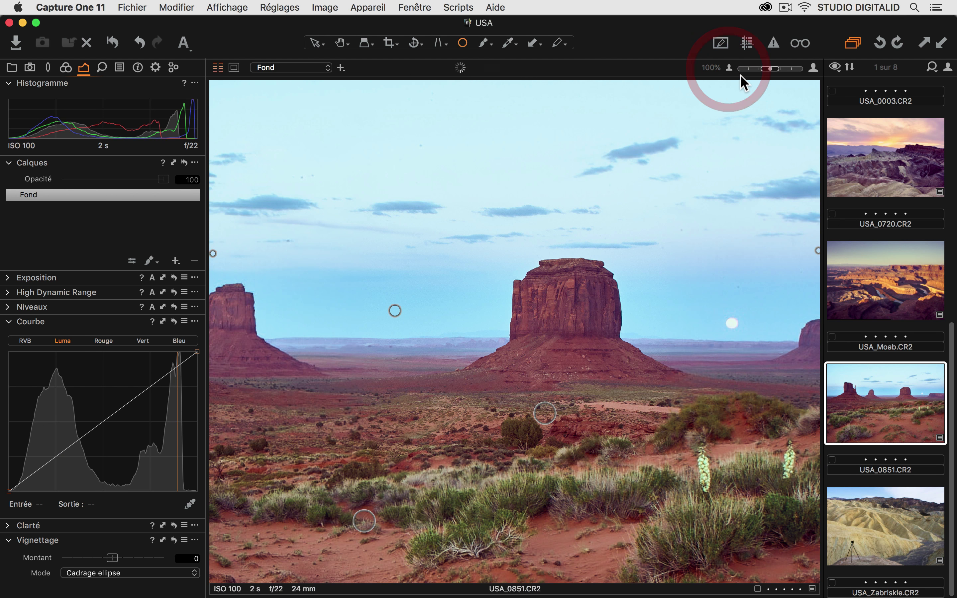
click(729, 68)
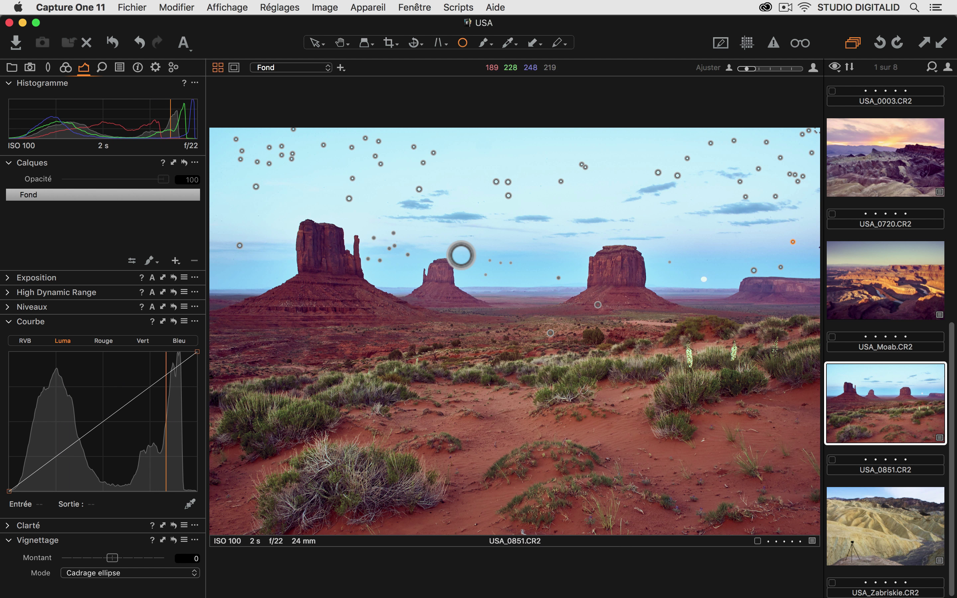
Apply the Poussière and Suppression Taches settings of USA_0851.CR2 to USA_0720.CR2, USA_Moab.CR2 and USA_Zabriskie.CR2.
super+click(856, 176)
super+click(852, 284)
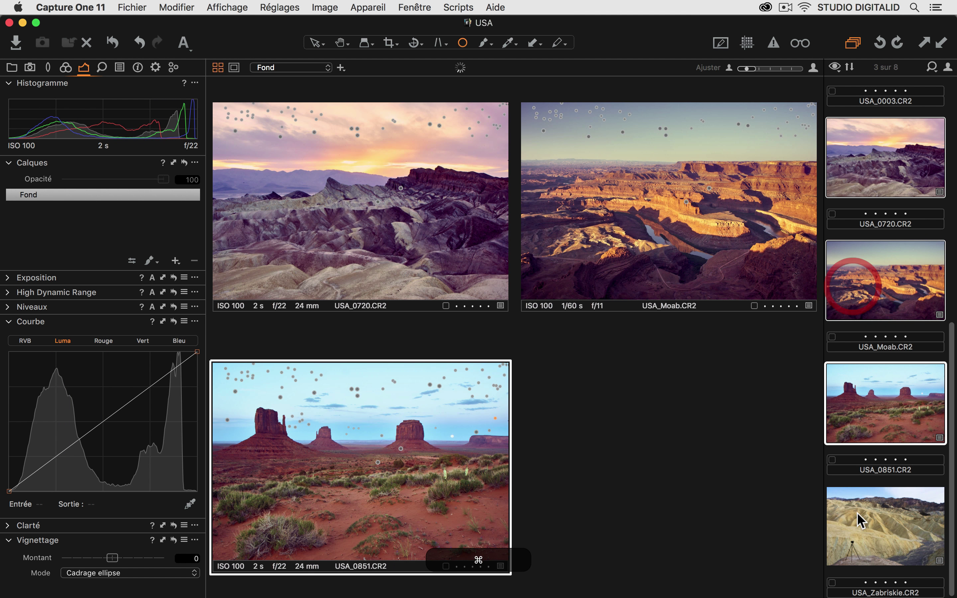
super+click(853, 501)
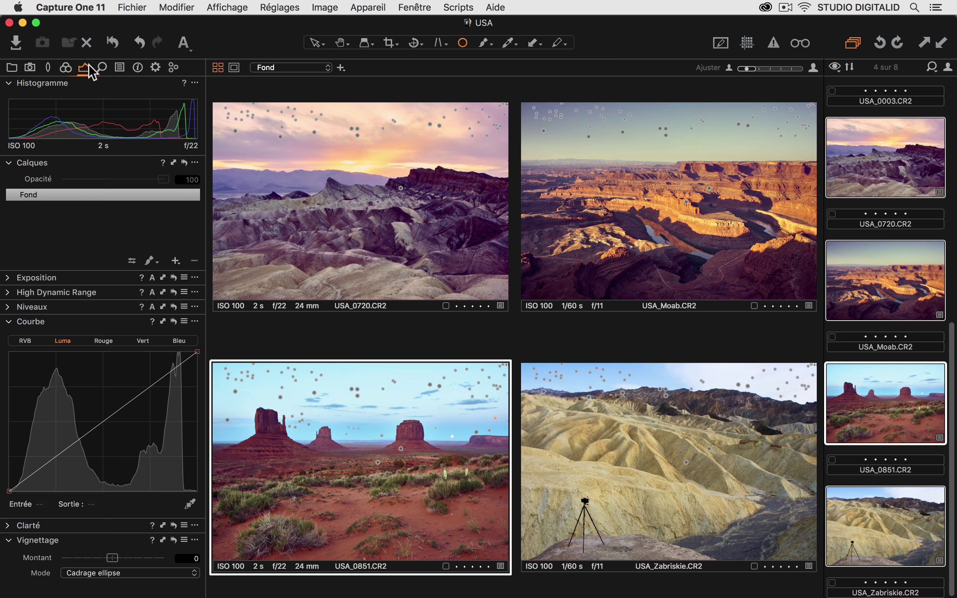
key(alt+super+6)
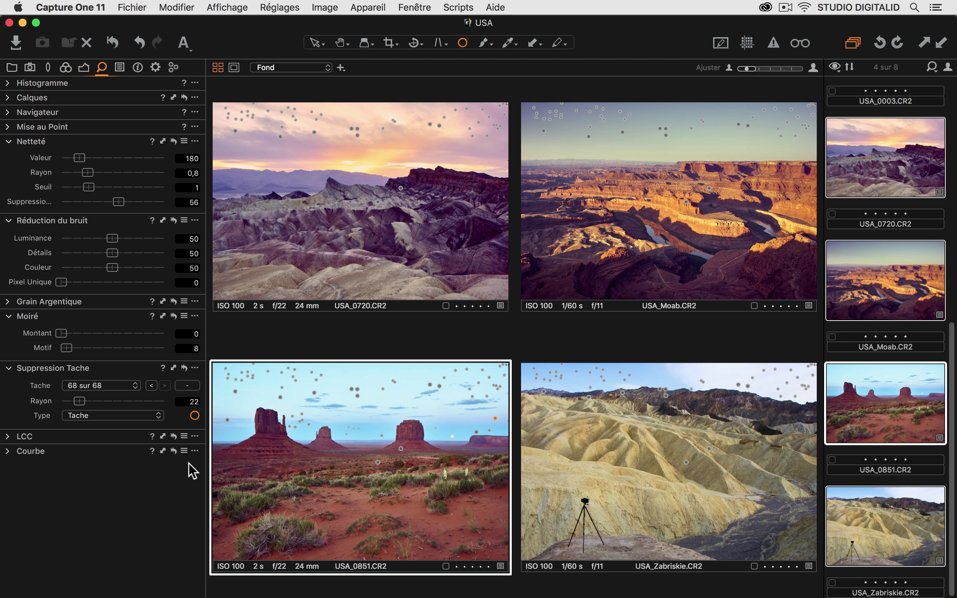
click(173, 367)
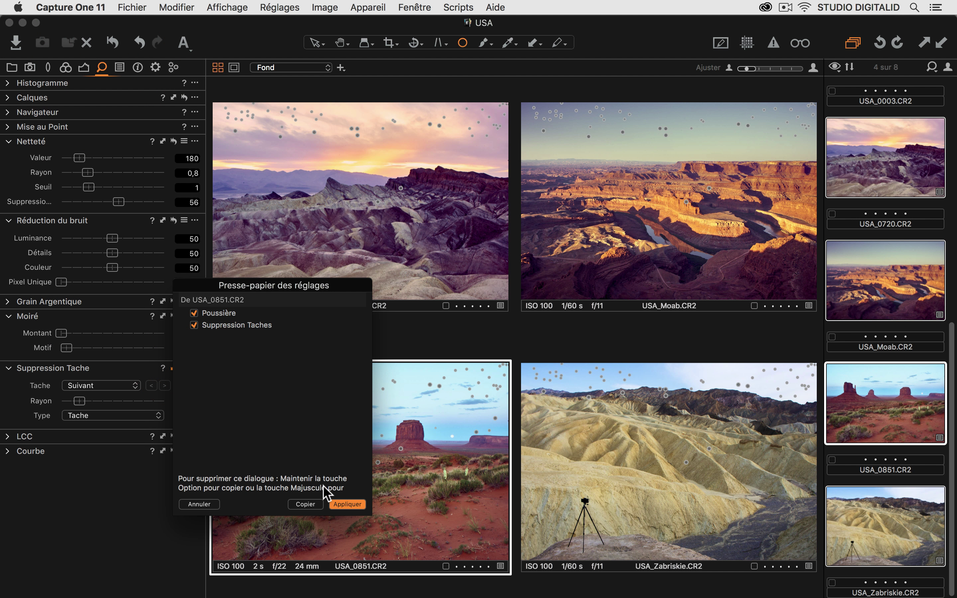
click(343, 504)
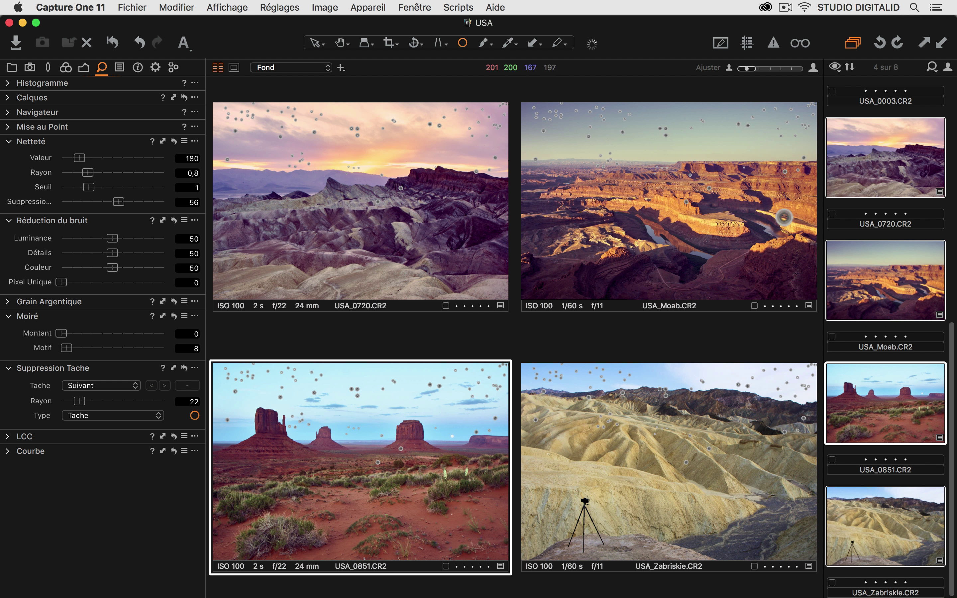
Display USA_Moab.CR2 alone at 200% and delete the spot correction lying on the rocky ledge above the shadowed cliff.
click(862, 253)
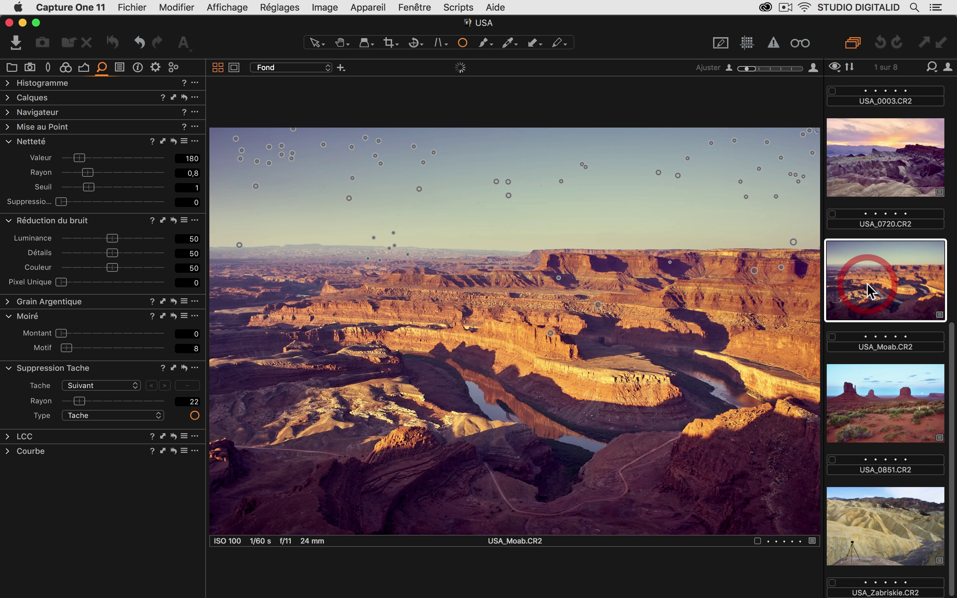
double_click(613, 301)
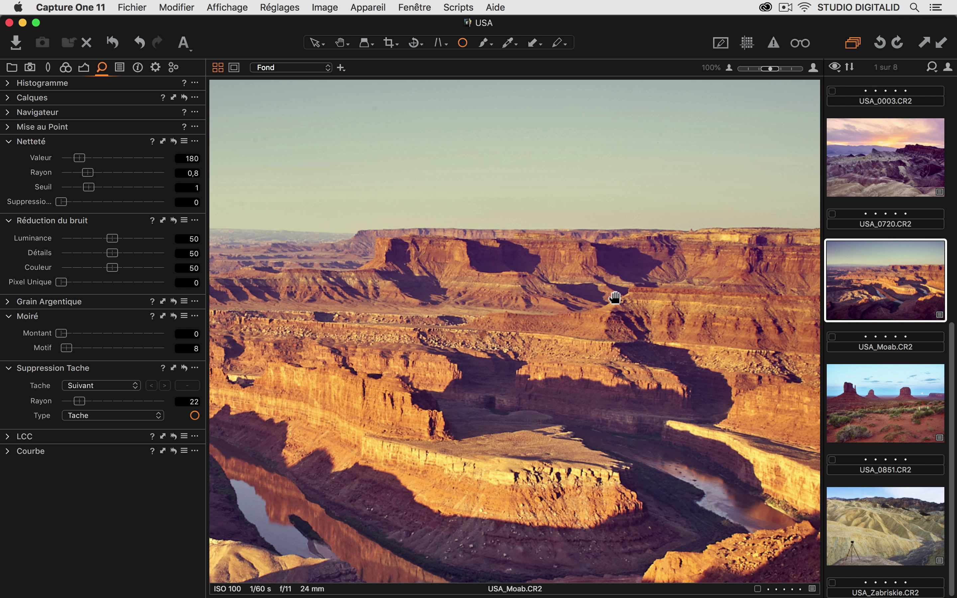
scroll(555, 297, down, 2)
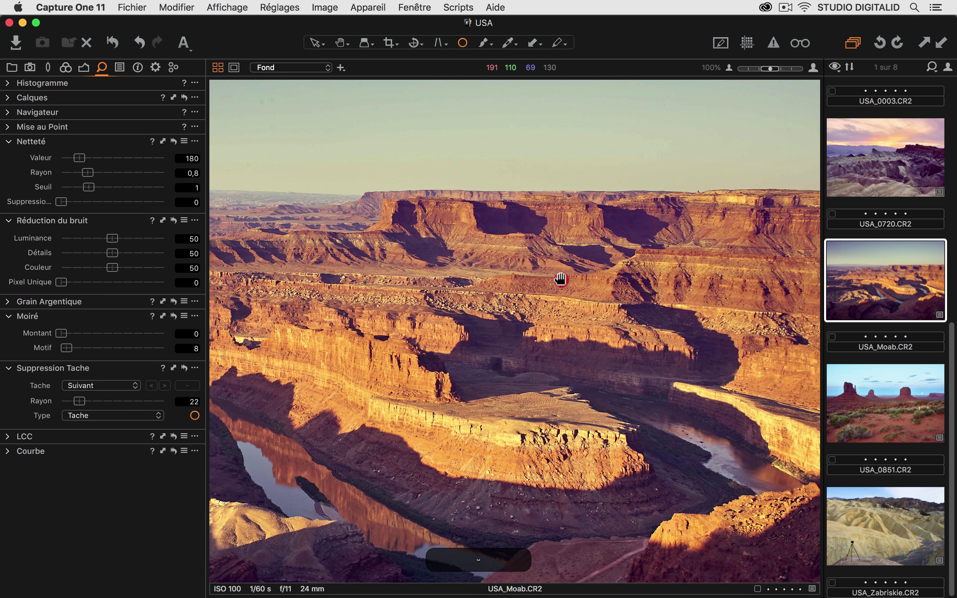
key(space)
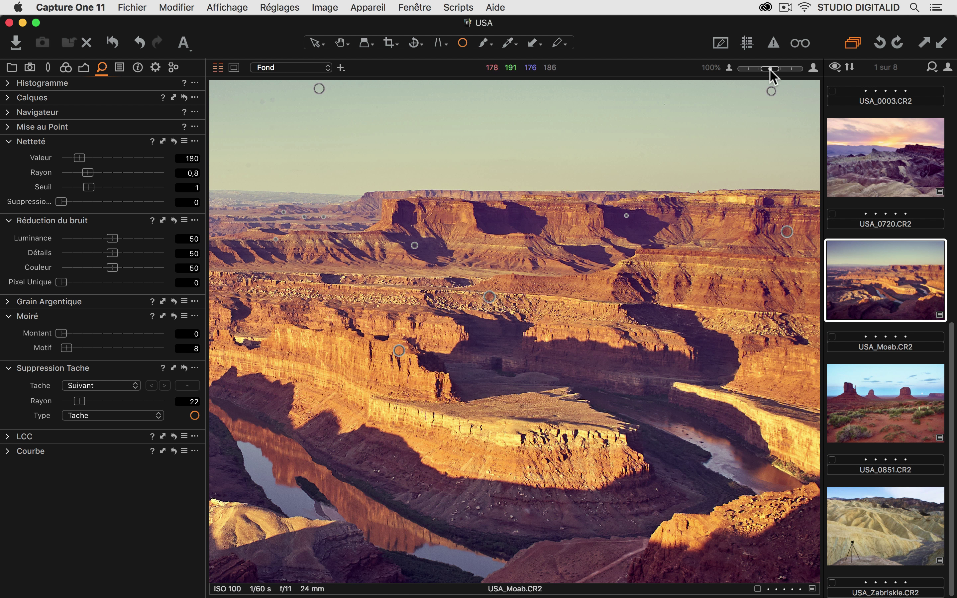
drag(775, 71, 781, 70)
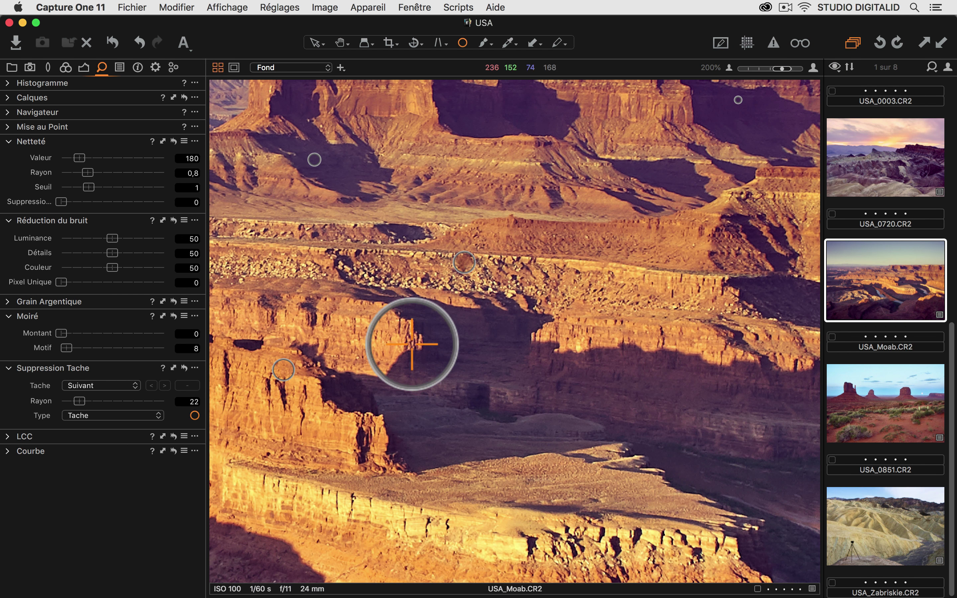
key(space)
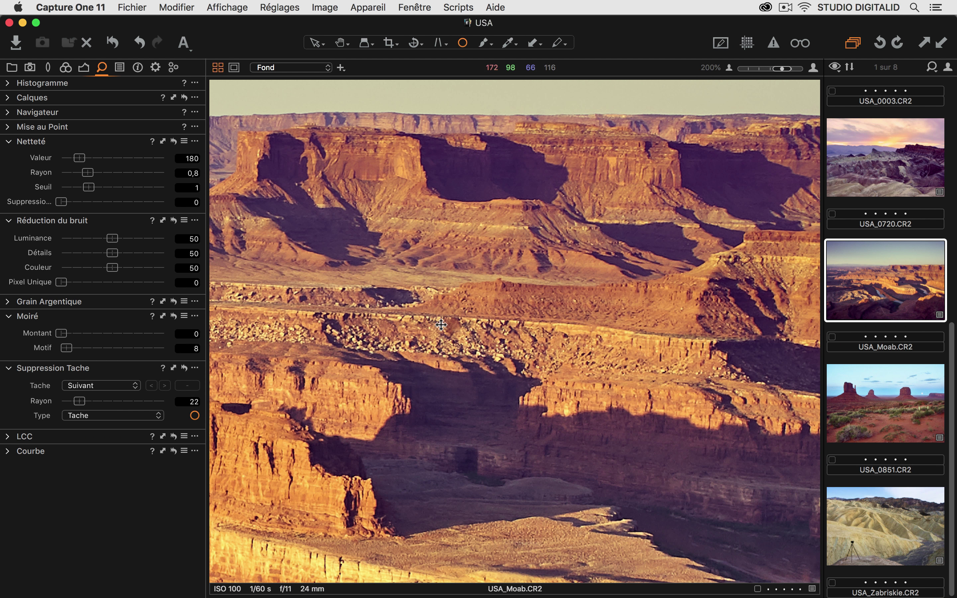
click(451, 326)
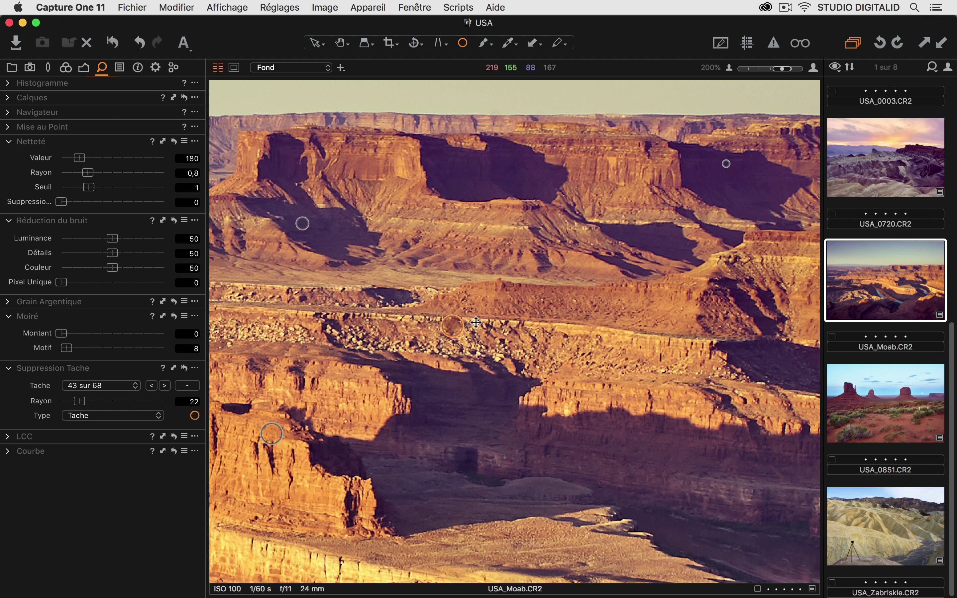
drag(488, 284, 513, 330)
key(BackSpace)
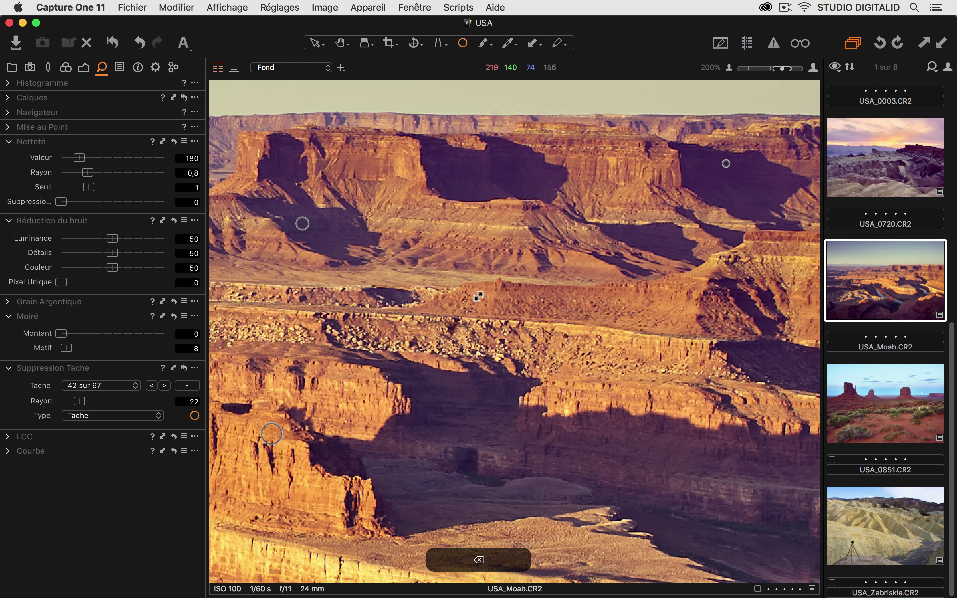
Examine the canyon walls and horizon of USA_Moab.CR2 at 200% for other unwanted spot corrections.
drag(358, 354, 433, 365)
key(space)
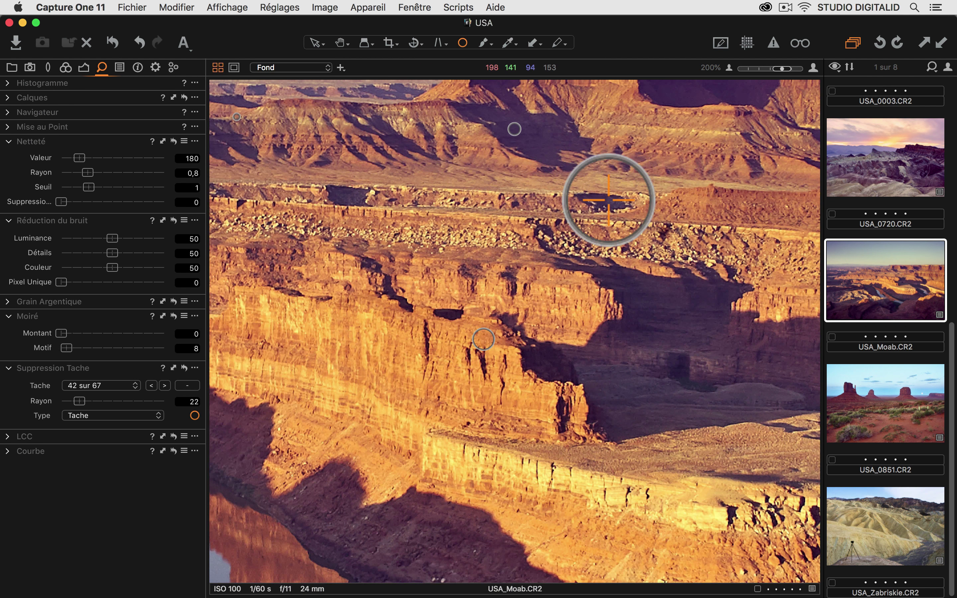
key(space)
drag(412, 197, 417, 277)
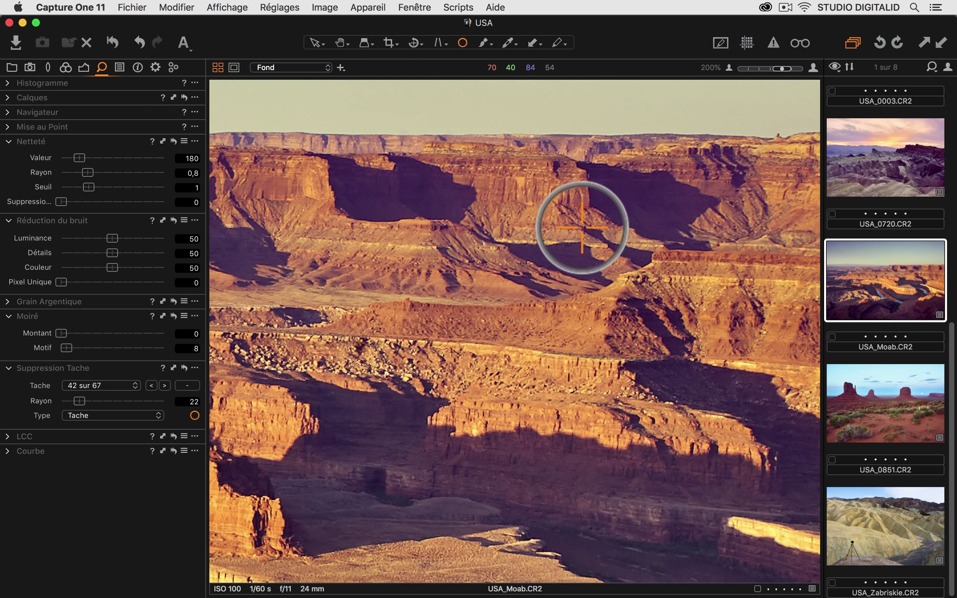
key(space)
drag(580, 224, 722, 322)
drag(385, 357, 654, 378)
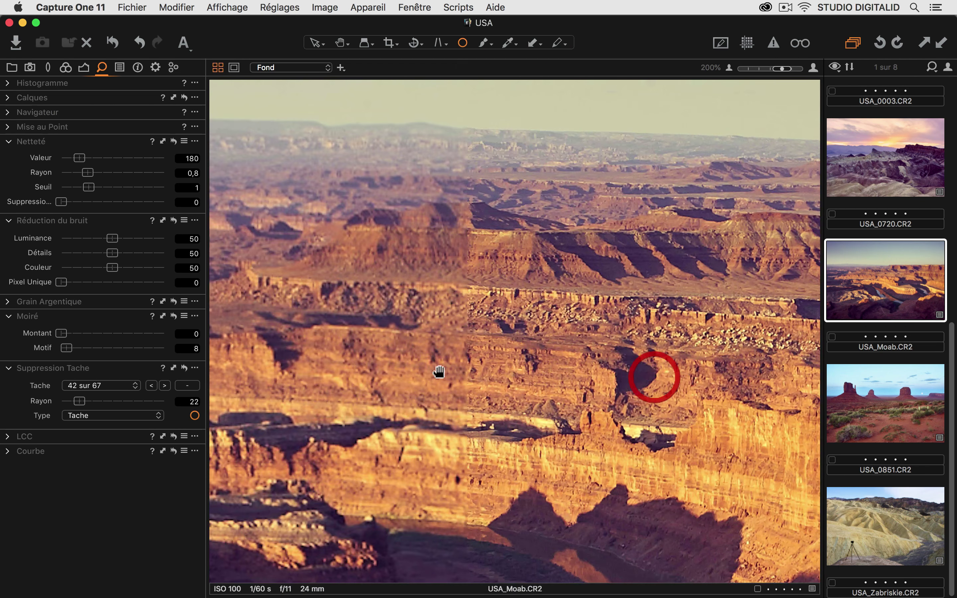